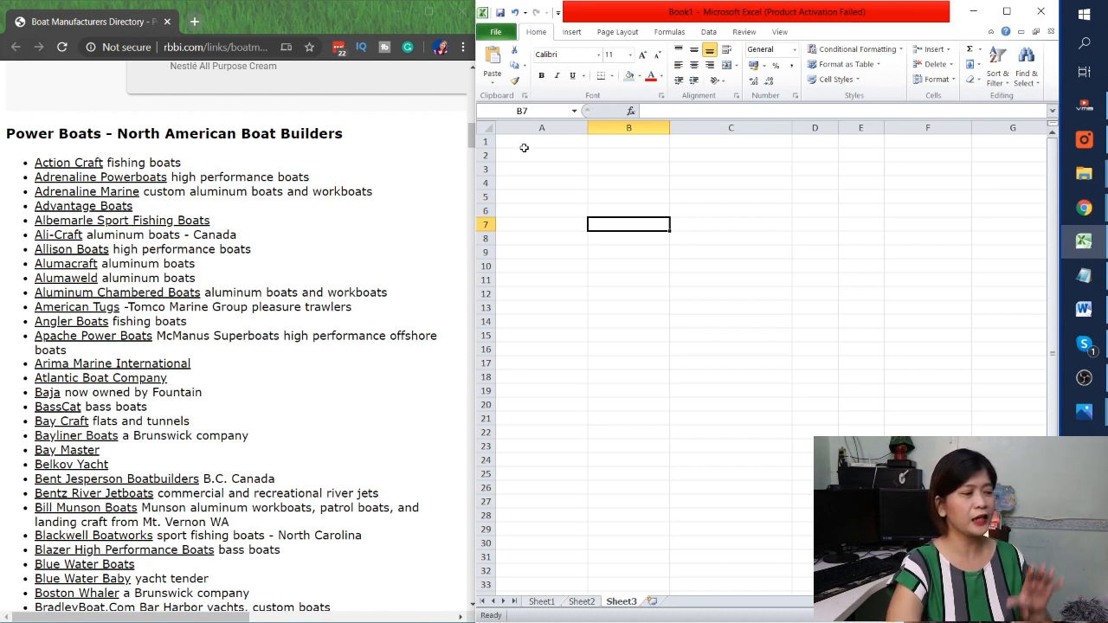
drag(524, 148, 524, 453)
click(629, 147)
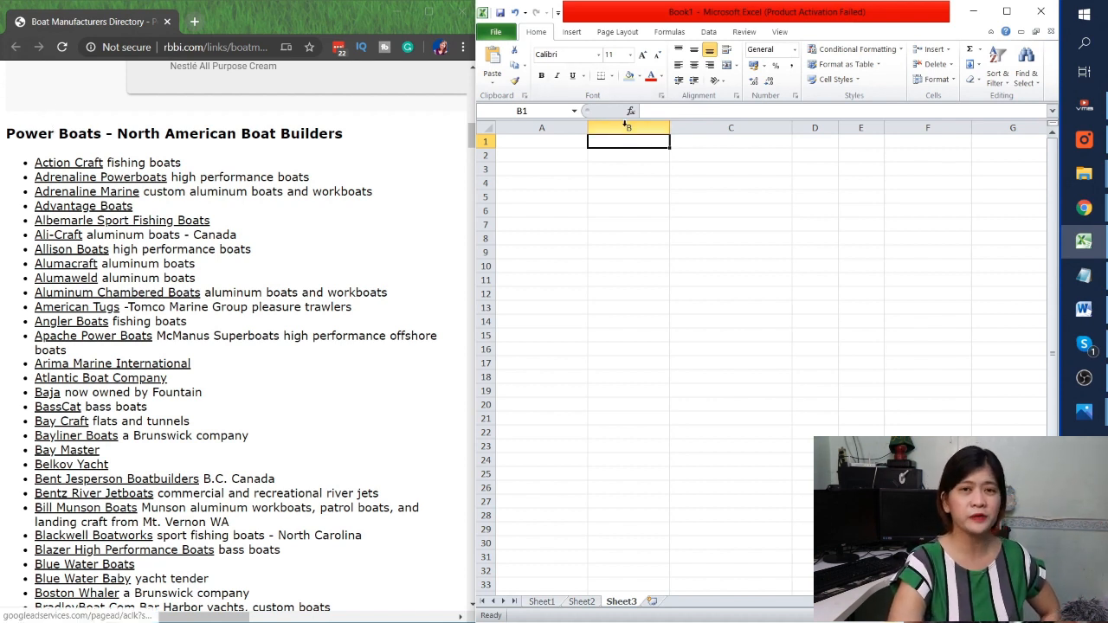
click(721, 147)
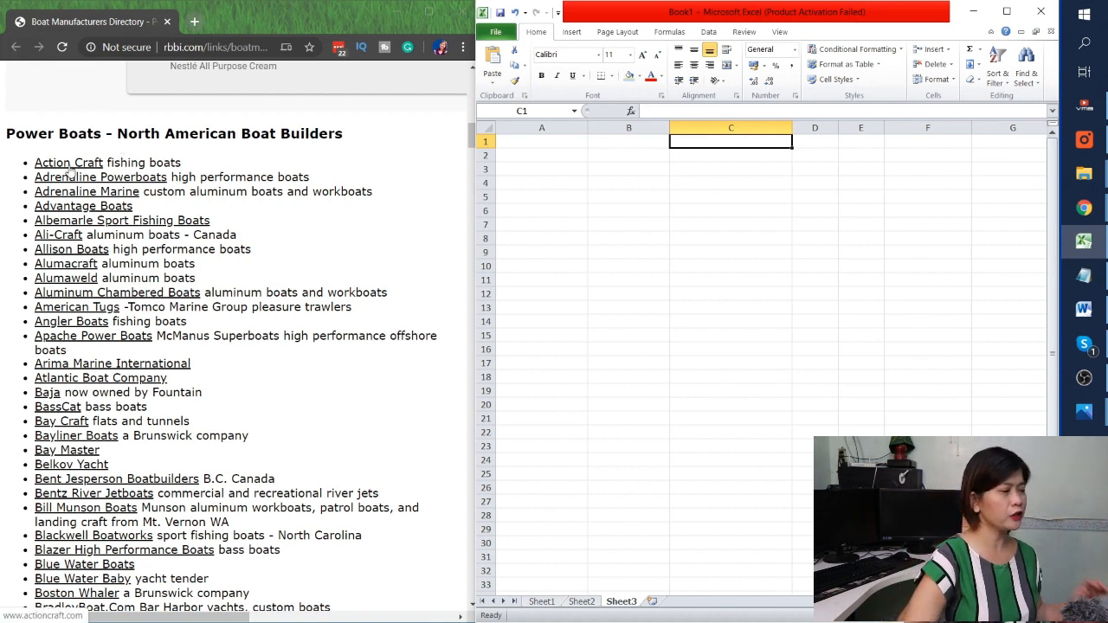
click(532, 145)
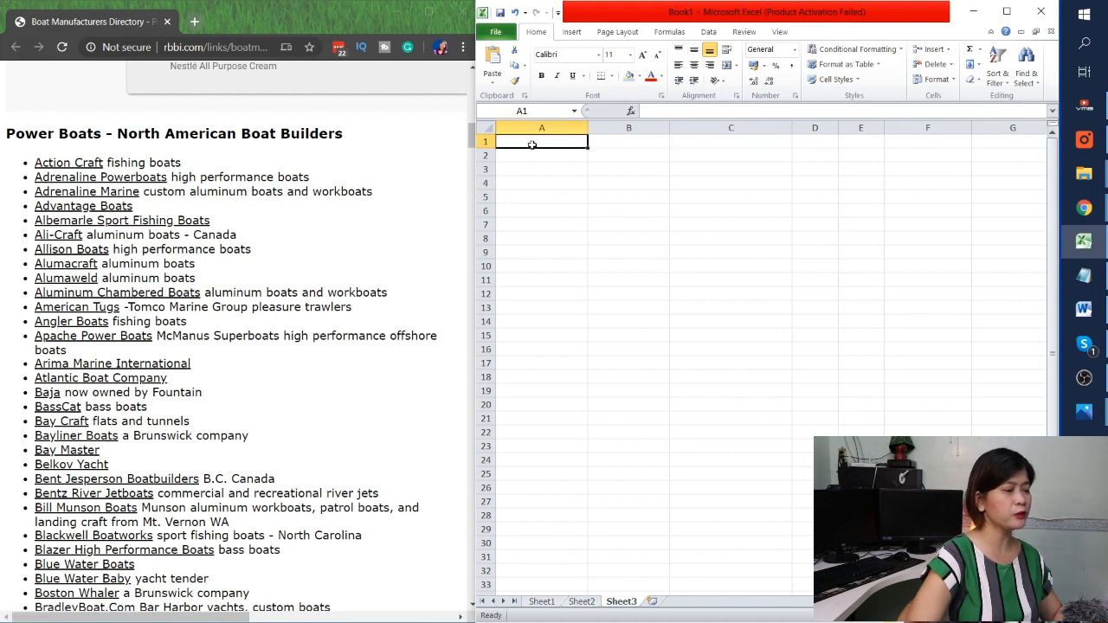
Switch to the blank Google Sheets spreadsheet and enter the header Company Name in cell A1.
key(alt+Tab)
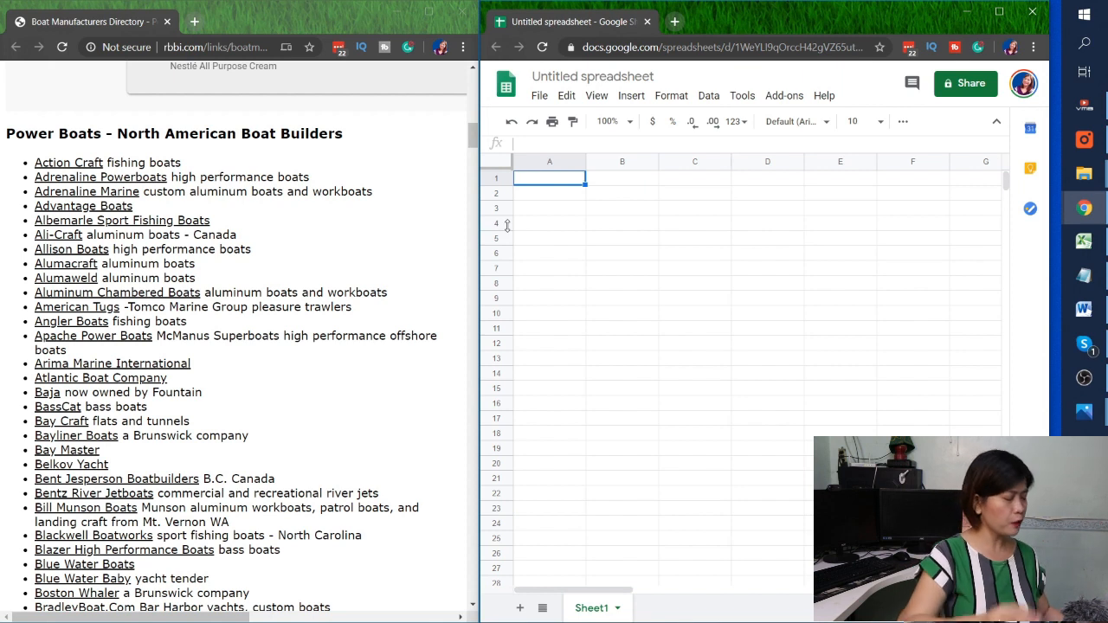
text(N)
key(BackSpace)
text(Company Name)
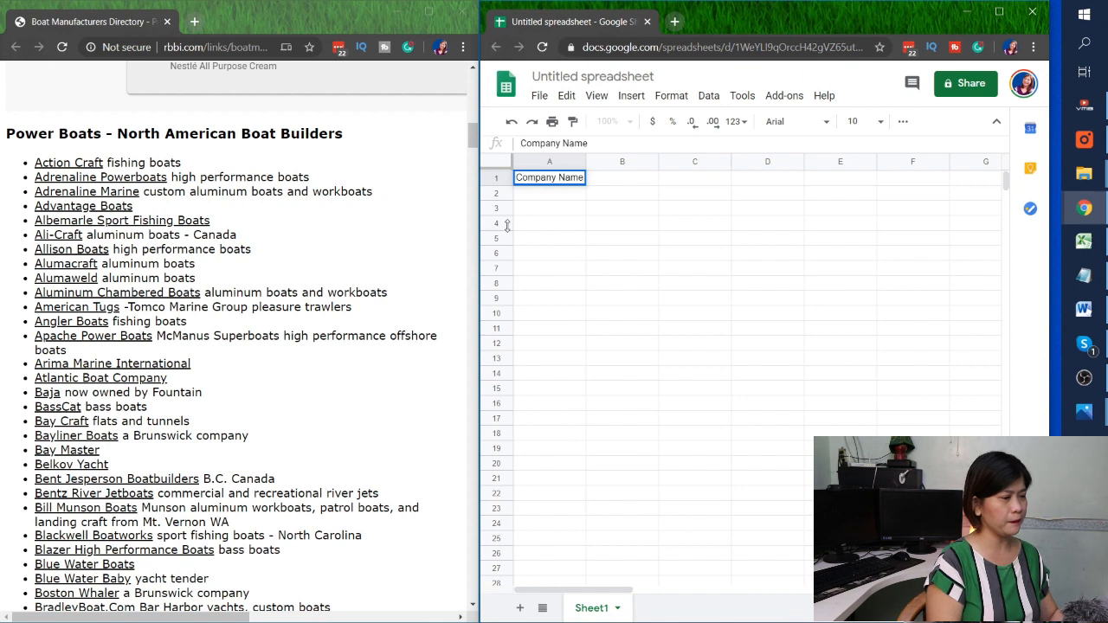
key(Tab)
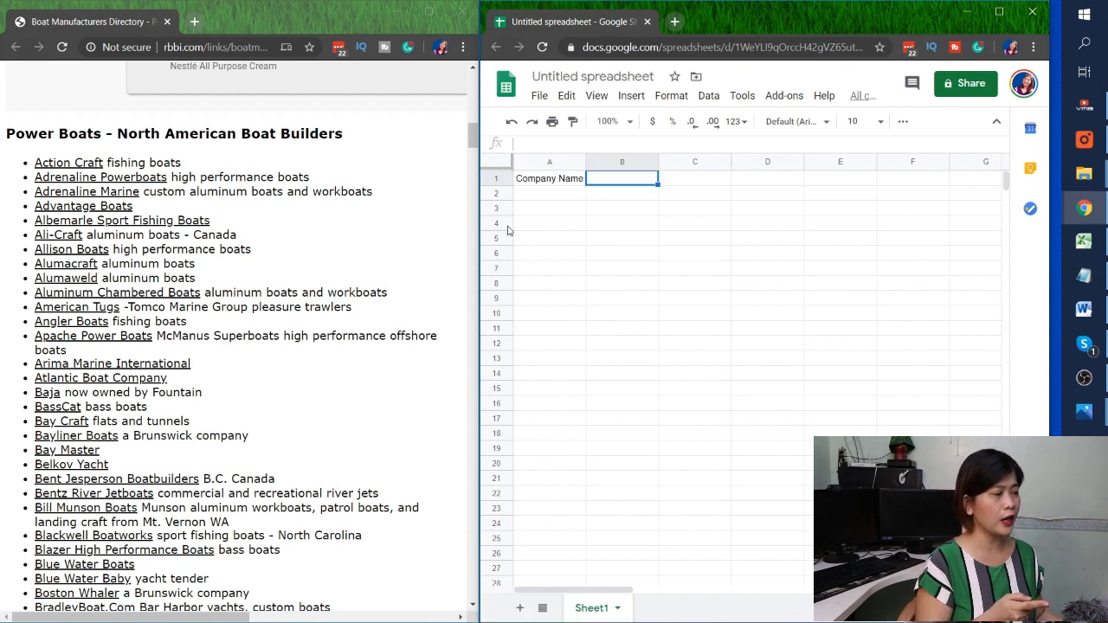
Enter the header Website Link in cell B1.
text(We)
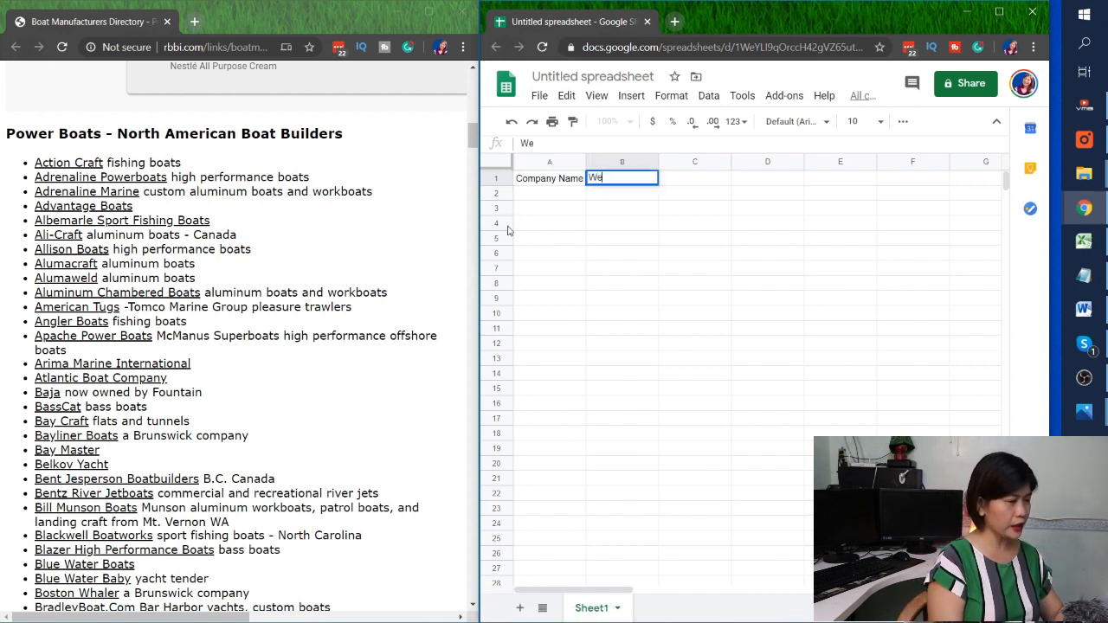
text(bsi)
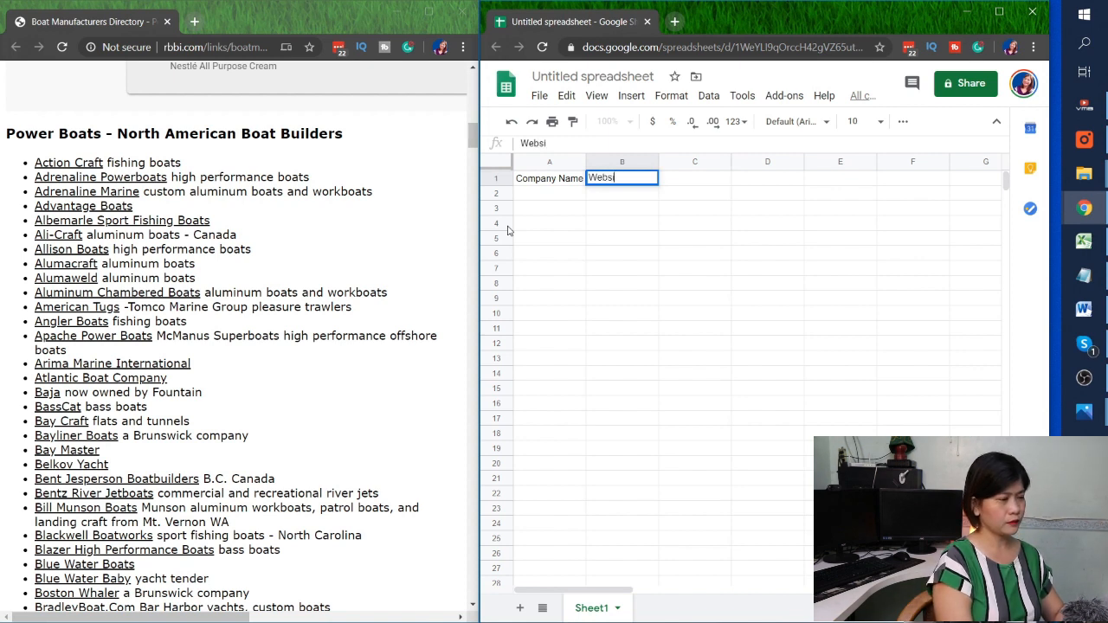
text(te Link)
key(BackSpace)
key(BackSpace)
key(BackSpace)
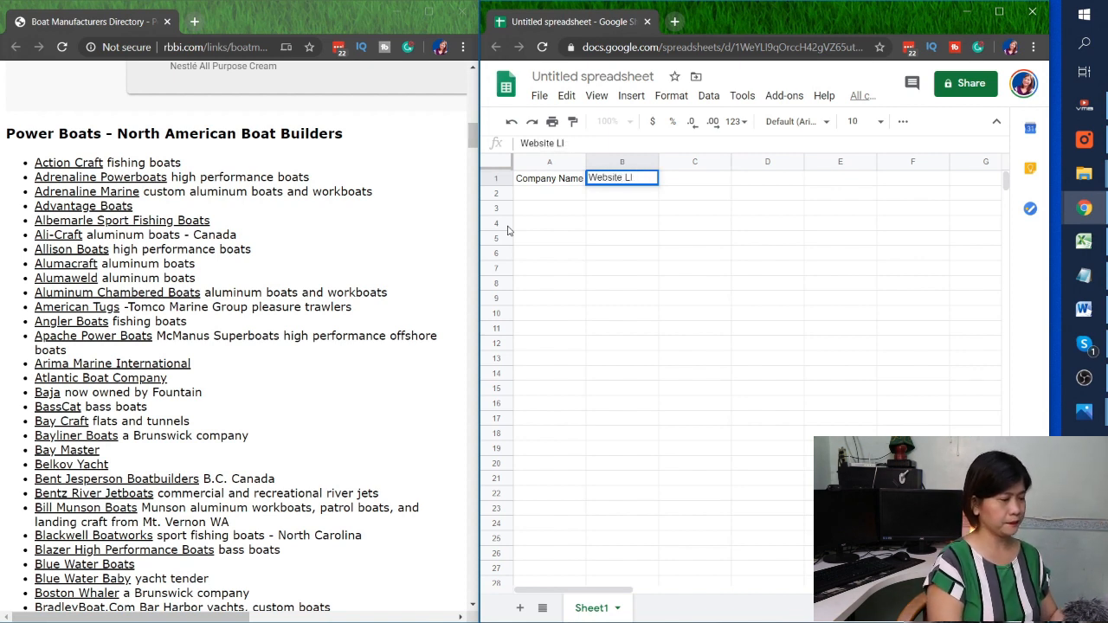
text(ink)
key(Tab)
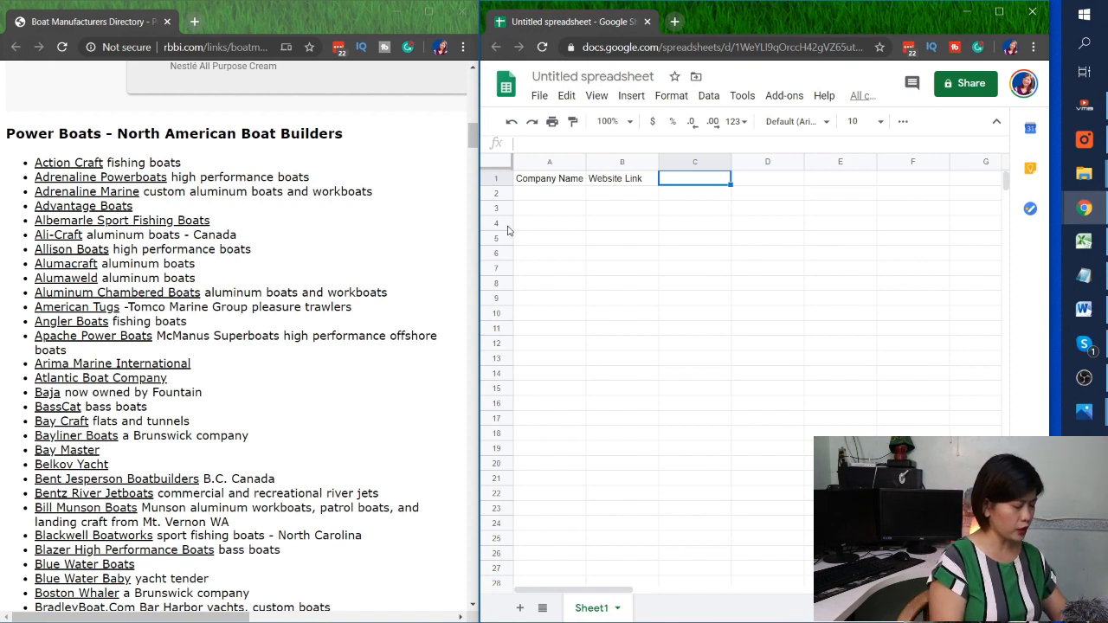
Add the headers Street Address, City, State and Post Code in cells C1 to F1.
text(Street Addr)
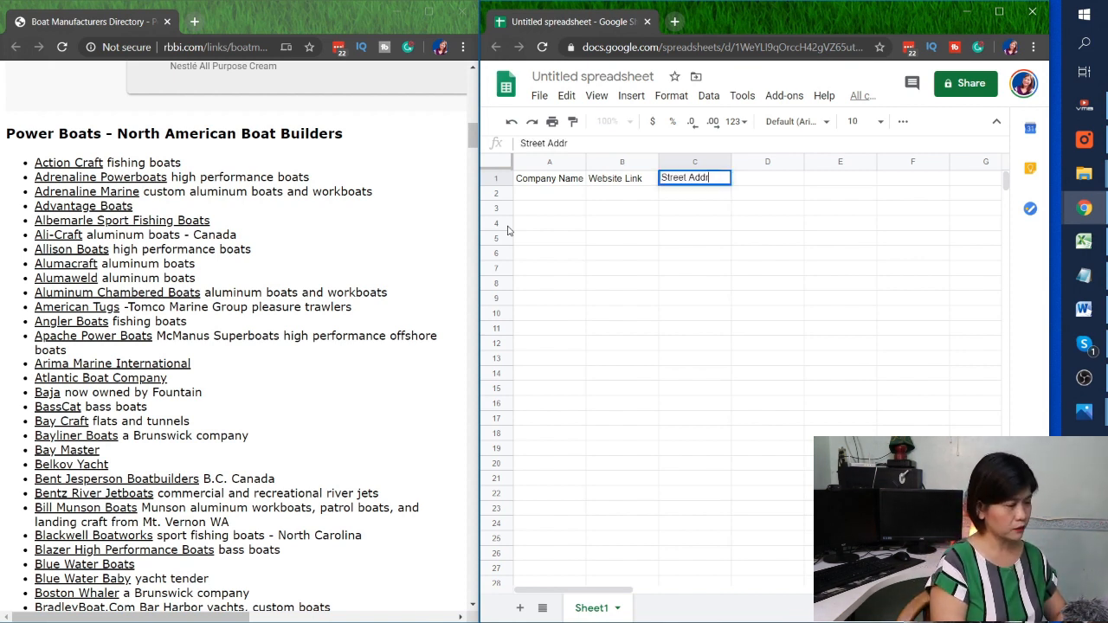
text(ess)
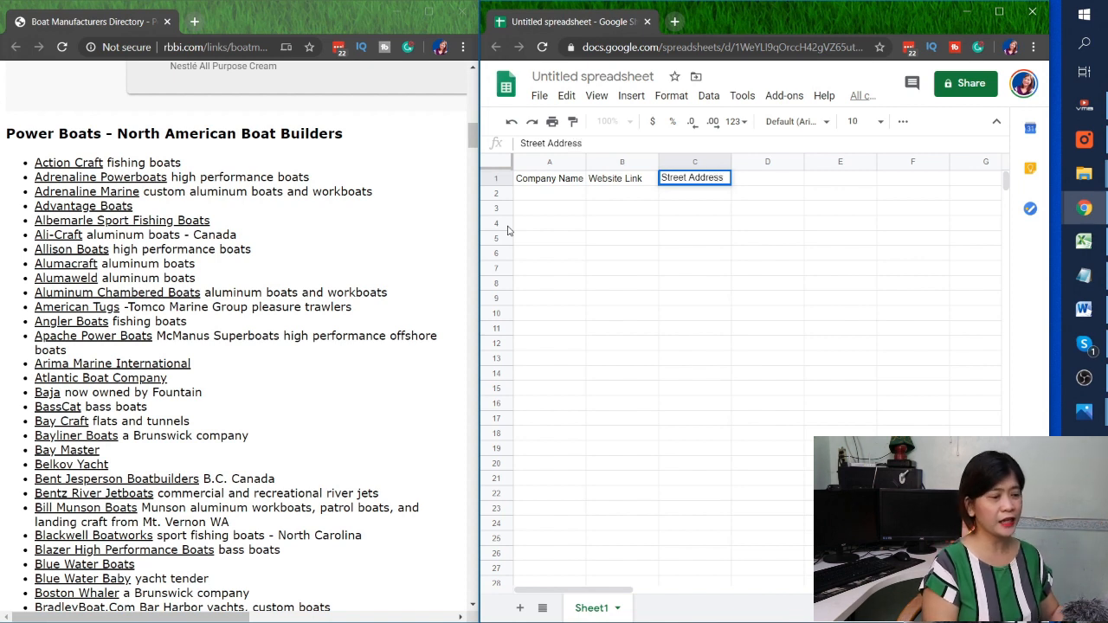
key(Tab)
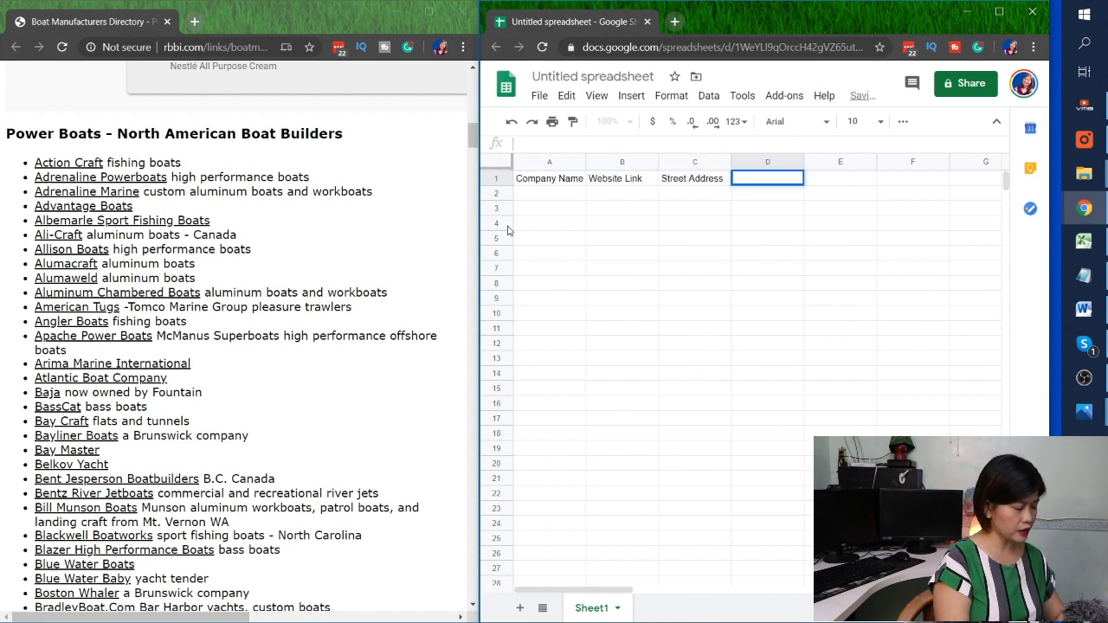
text(City)
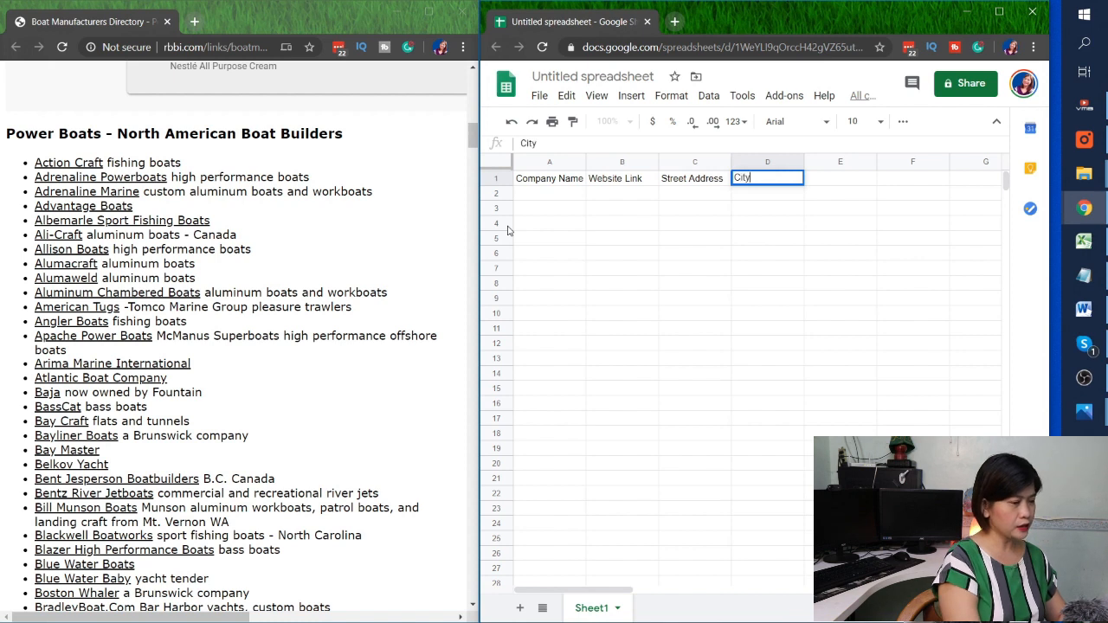
key(Tab)
text(State)
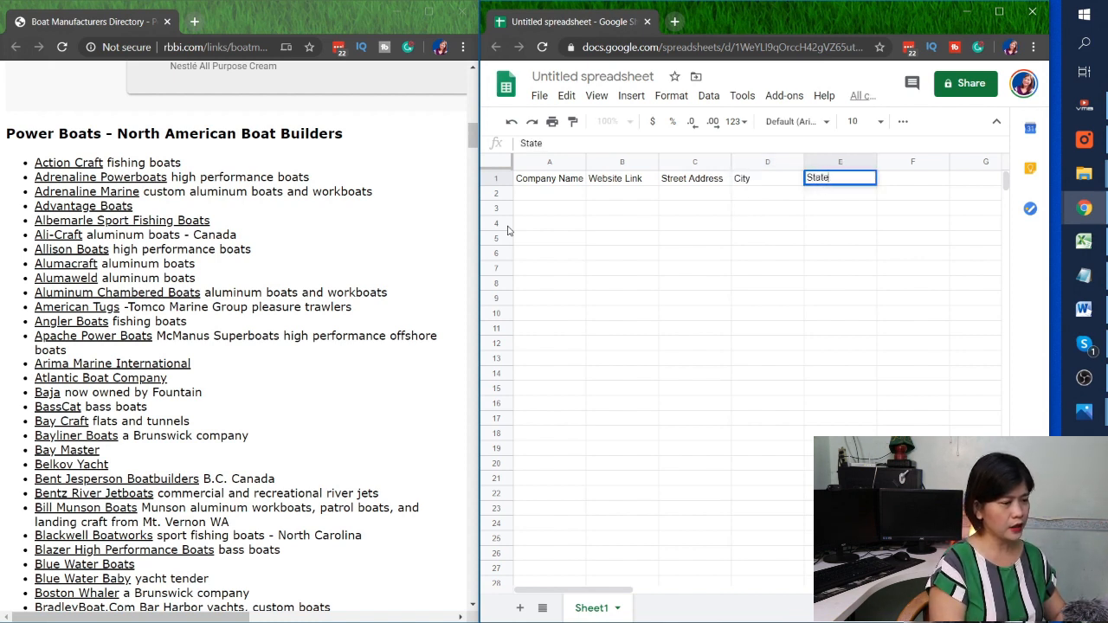
key(Tab)
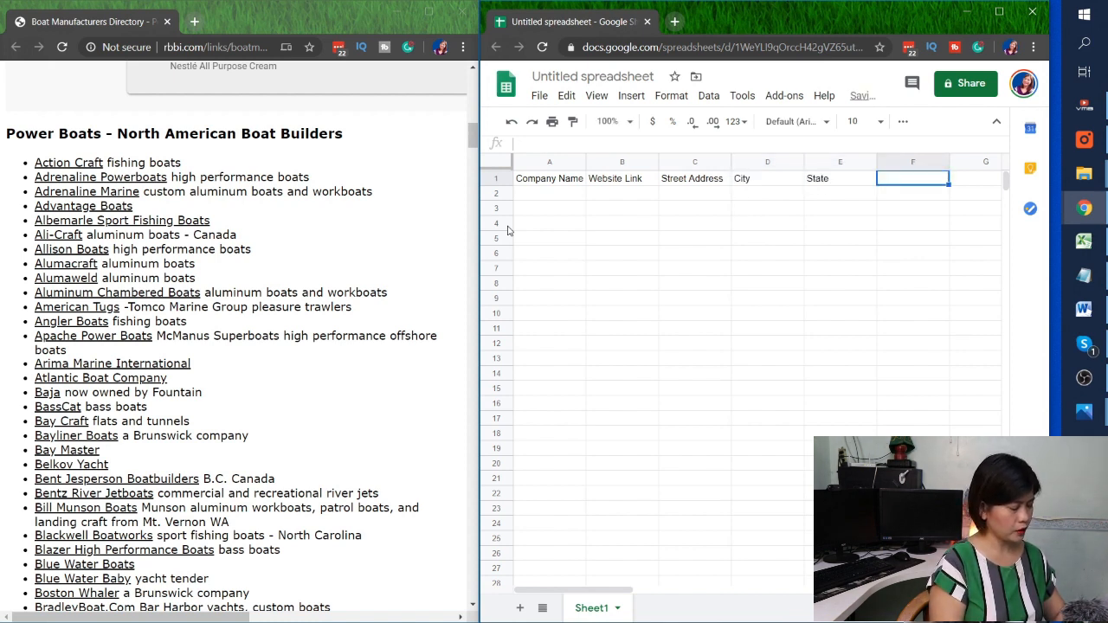
text(Post Code)
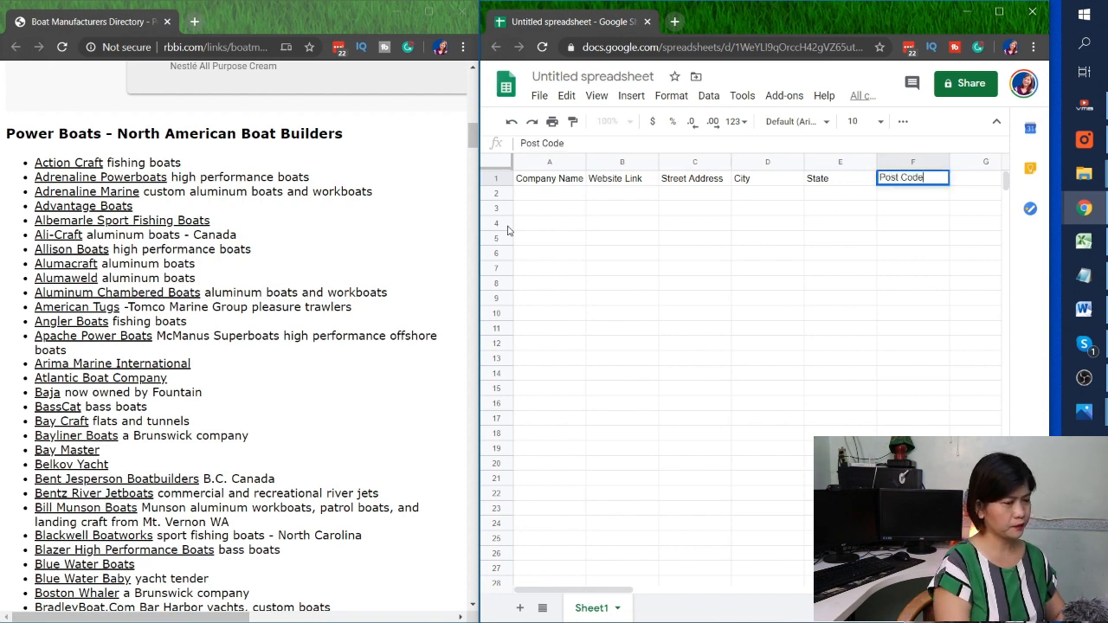
key(Tab)
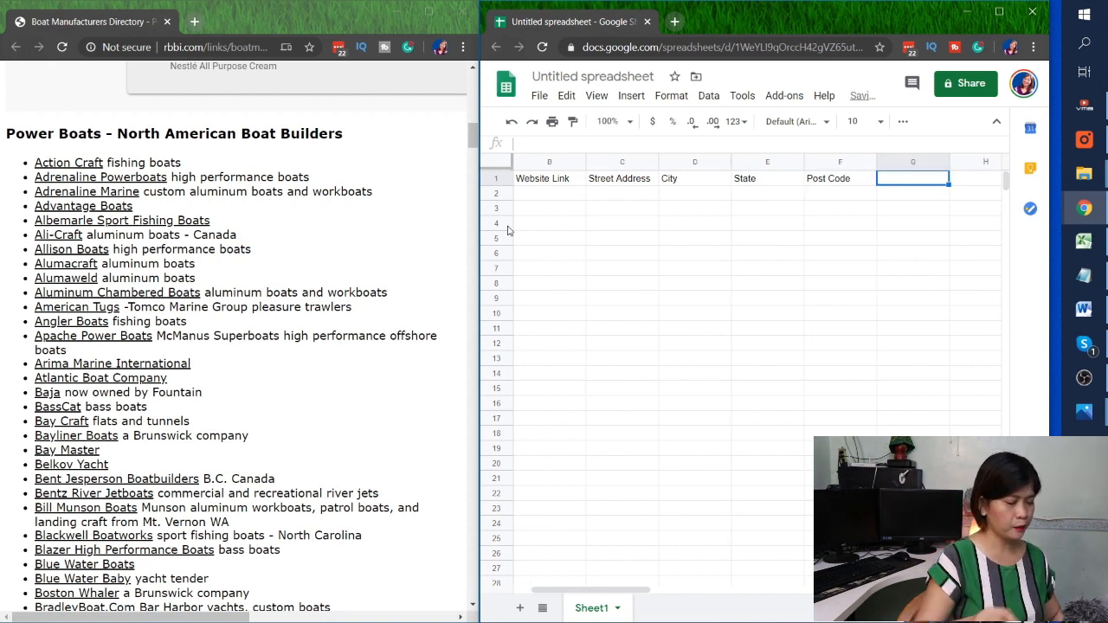
Widen the spreadsheet window and add the headers Send Email (Y/N) and Notes in cells G1 and H1.
drag(480, 229, 364, 229)
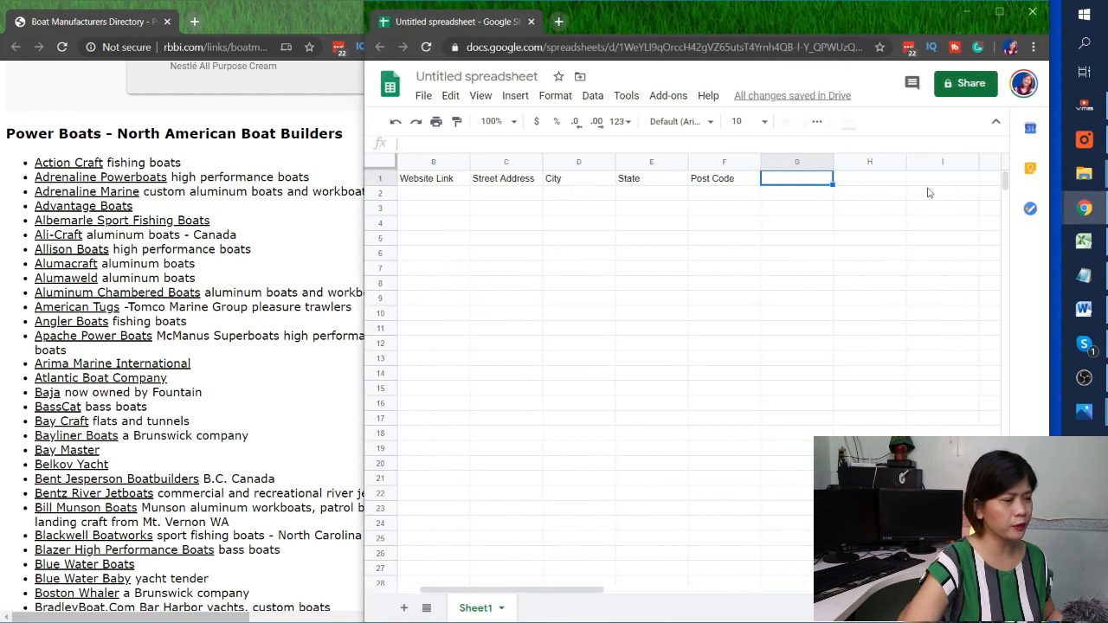
text(Contact Form (send emai)
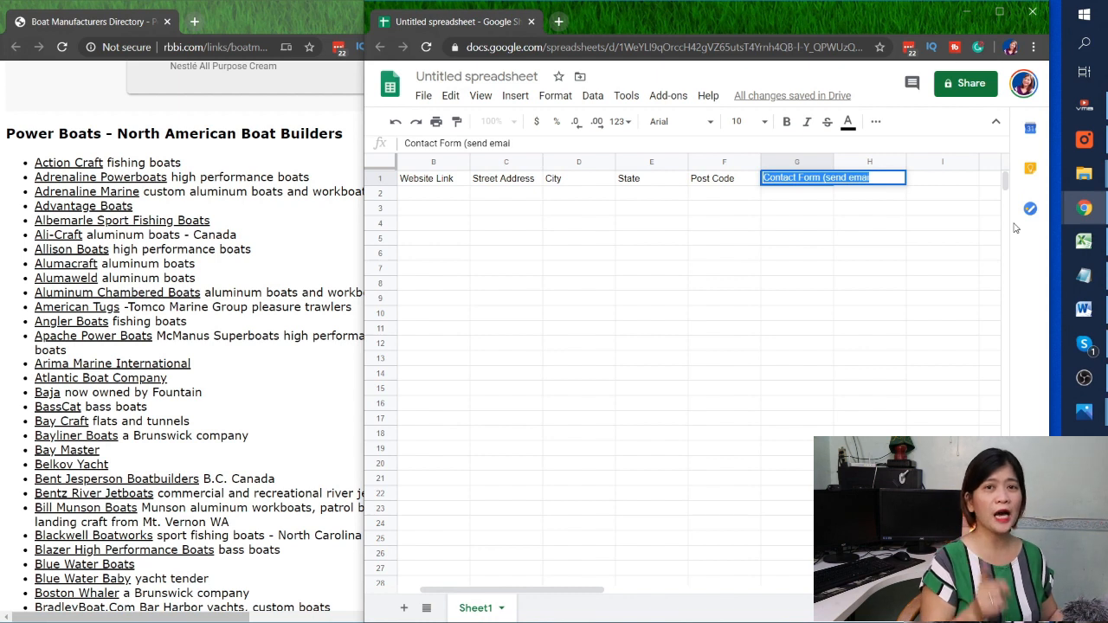
text(Send Email)
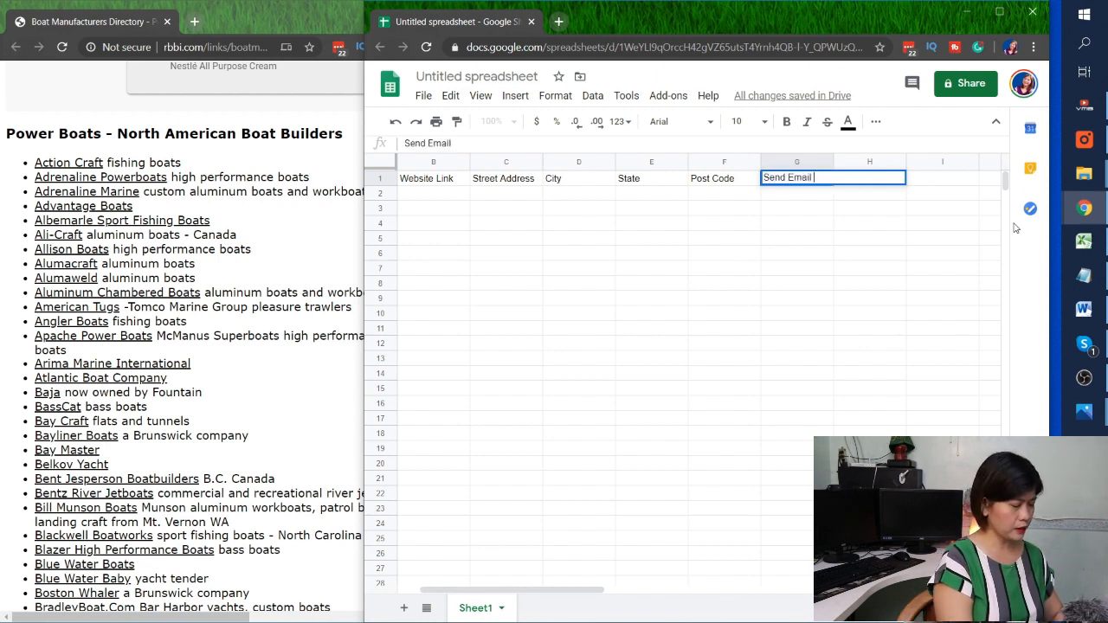
text( (Y/N)
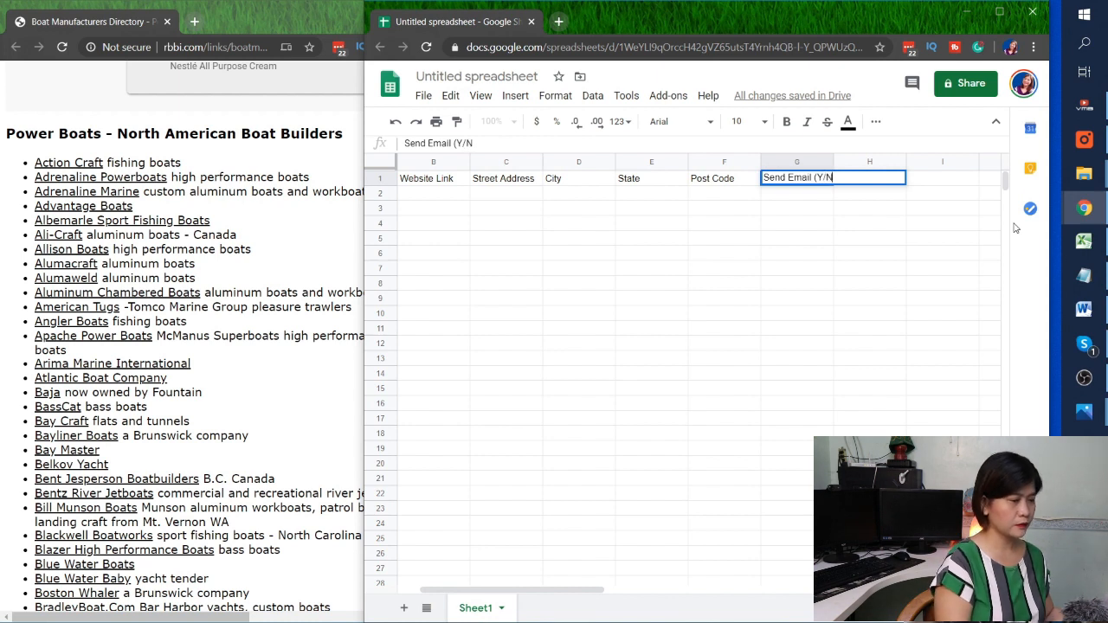
text())
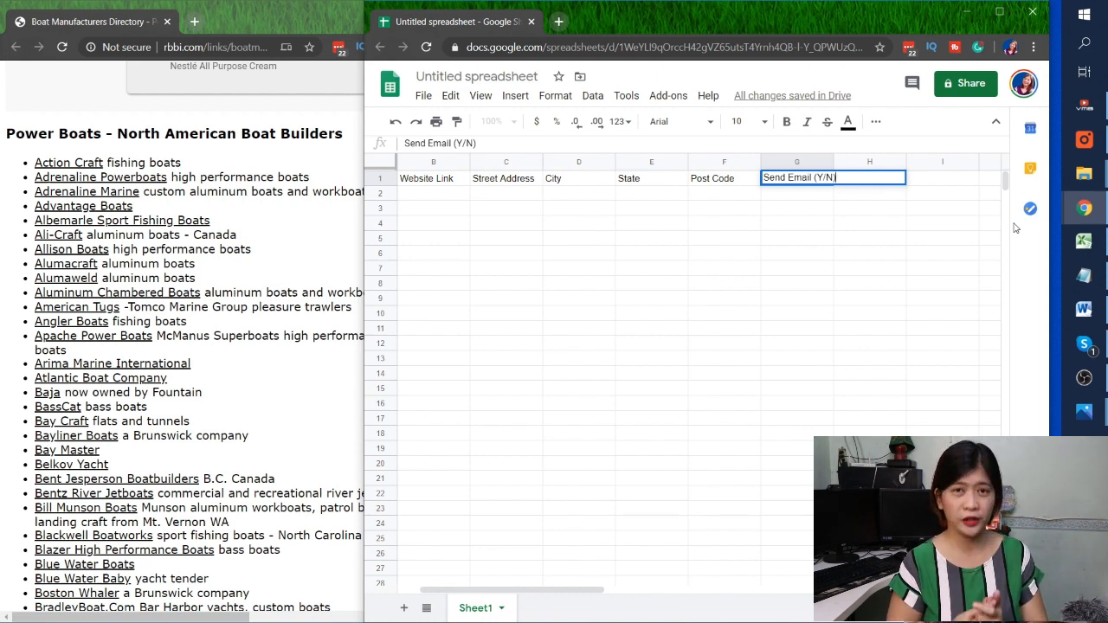
key(Tab)
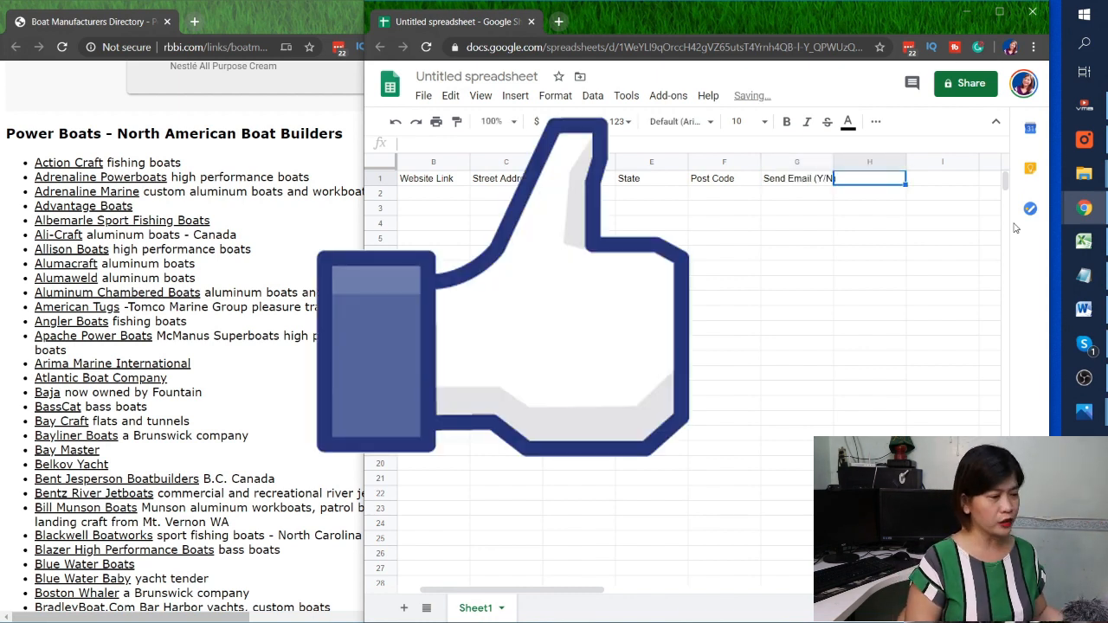
text(Notes)
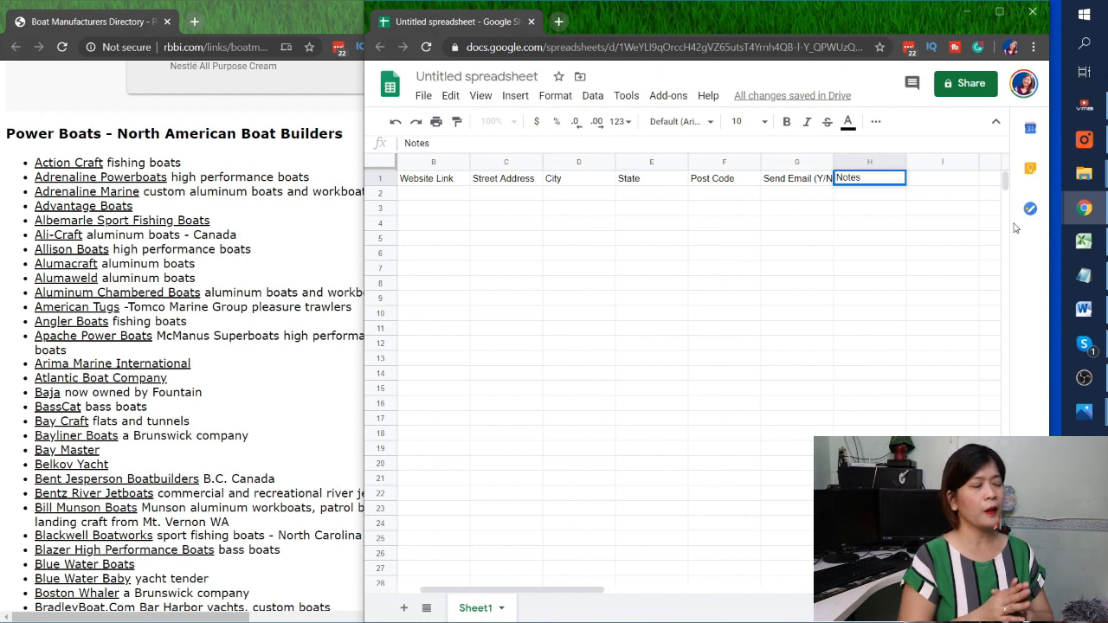
click(782, 193)
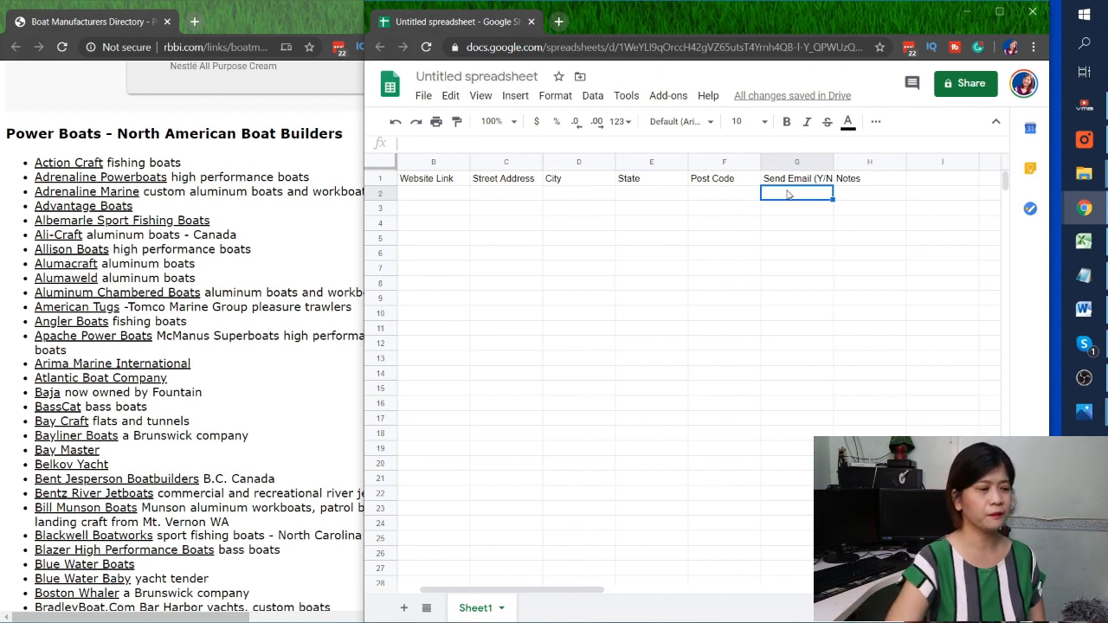
Make the headers from Website Link to Notes in B1:H1 bold.
click(433, 180)
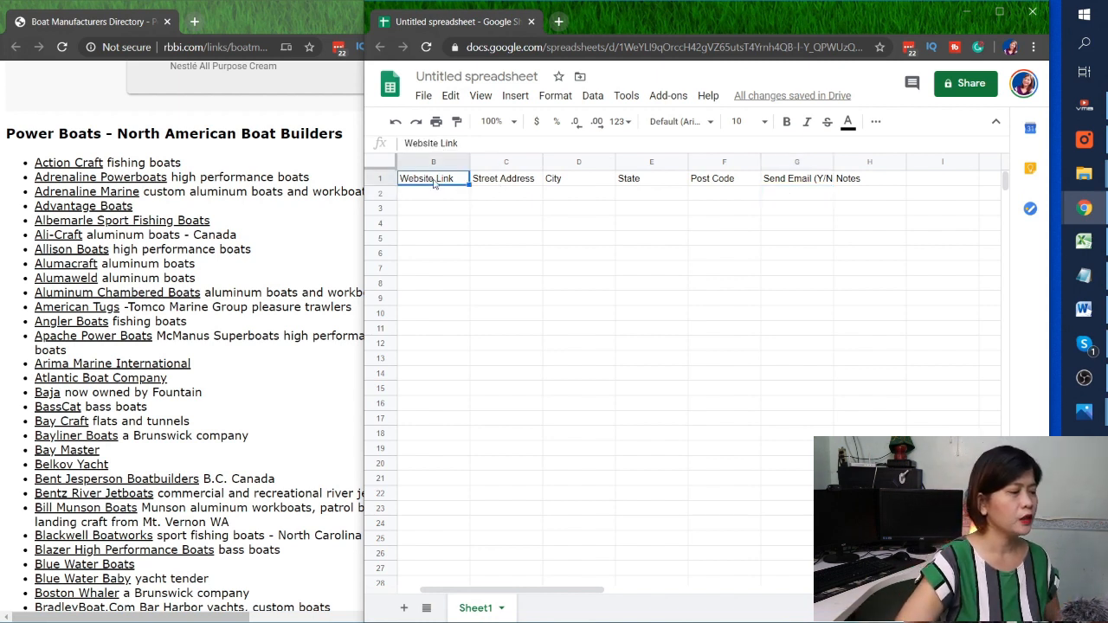
shift+click(852, 184)
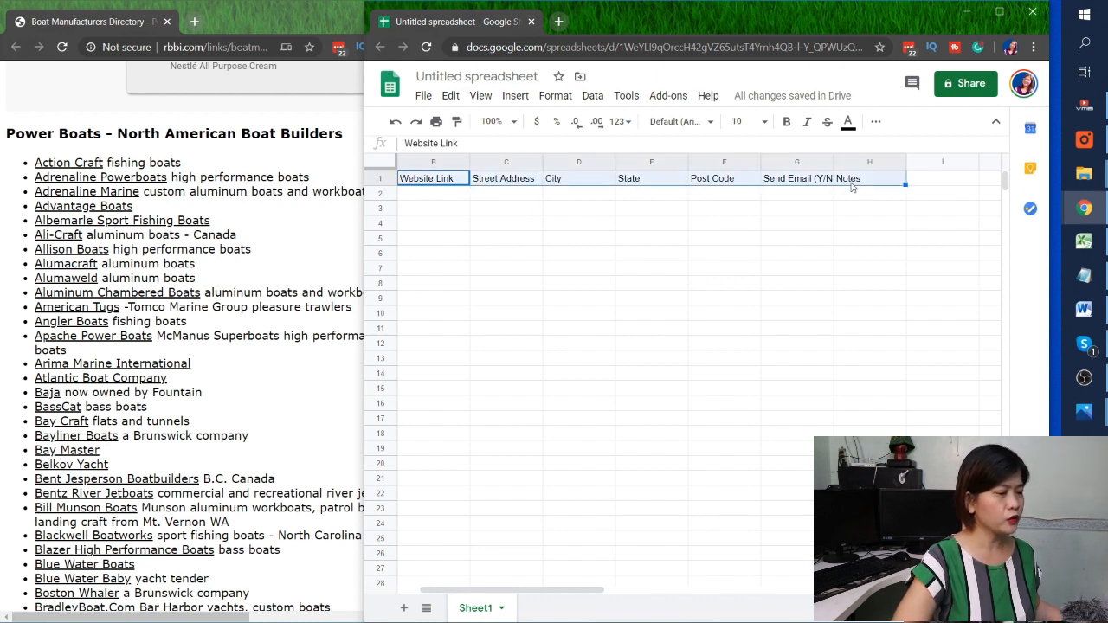
click(420, 180)
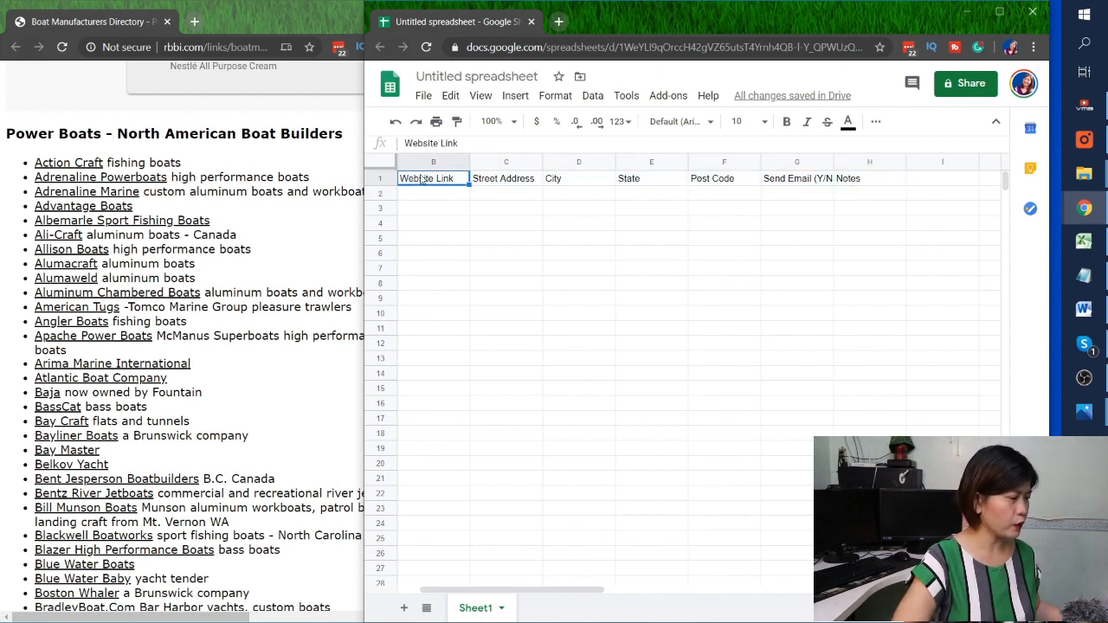
drag(422, 180, 859, 179)
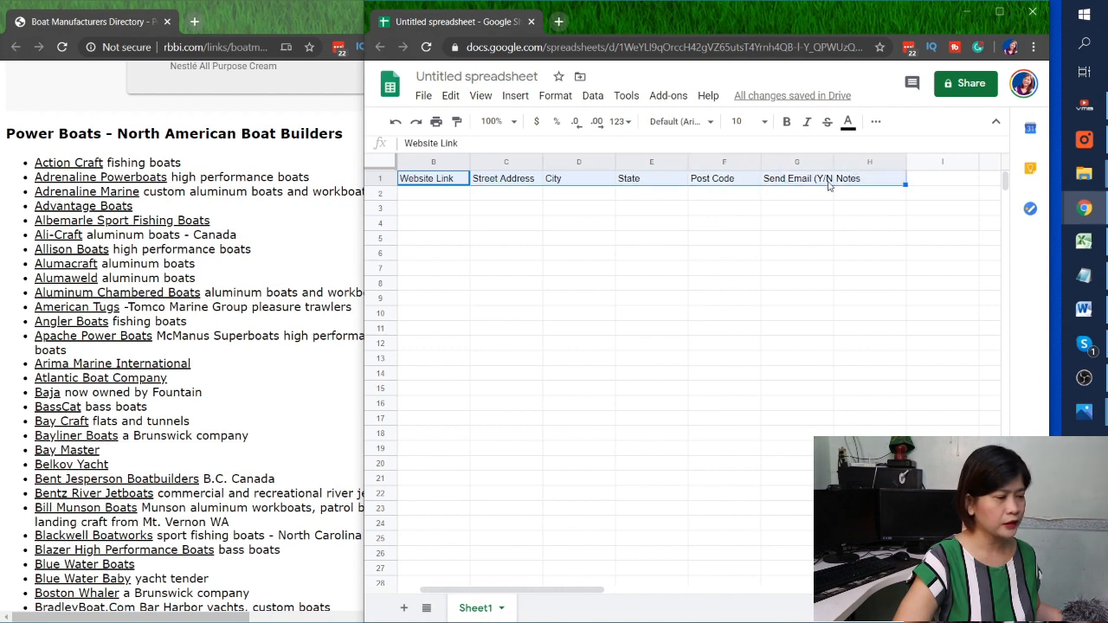
click(786, 125)
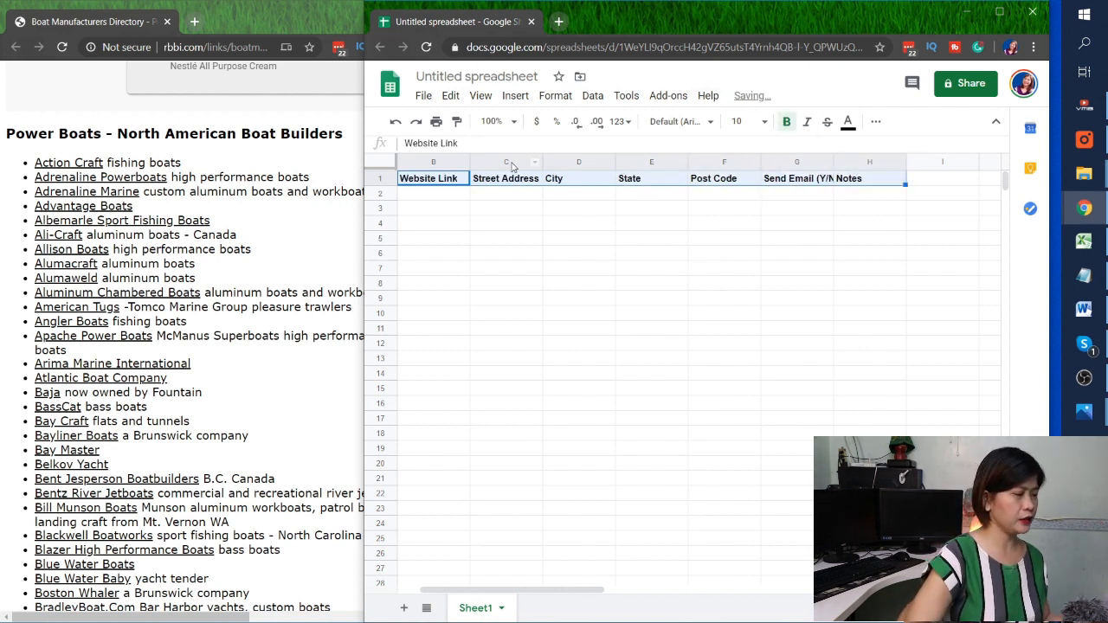
Rename the untitled spreadsheet as Power boats.
click(473, 77)
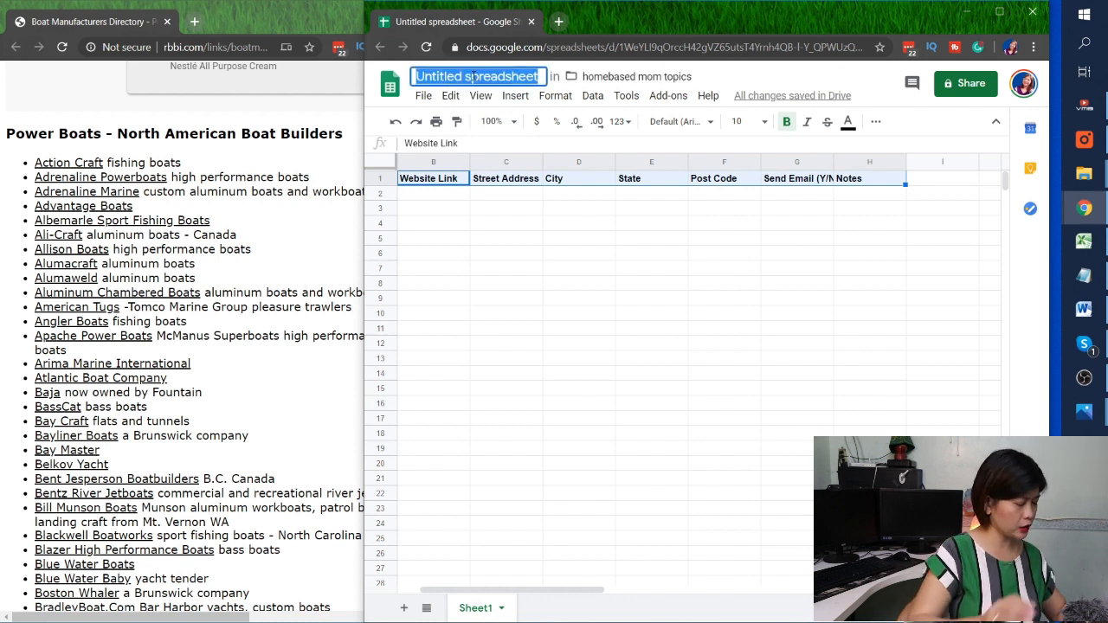
text(power boats)
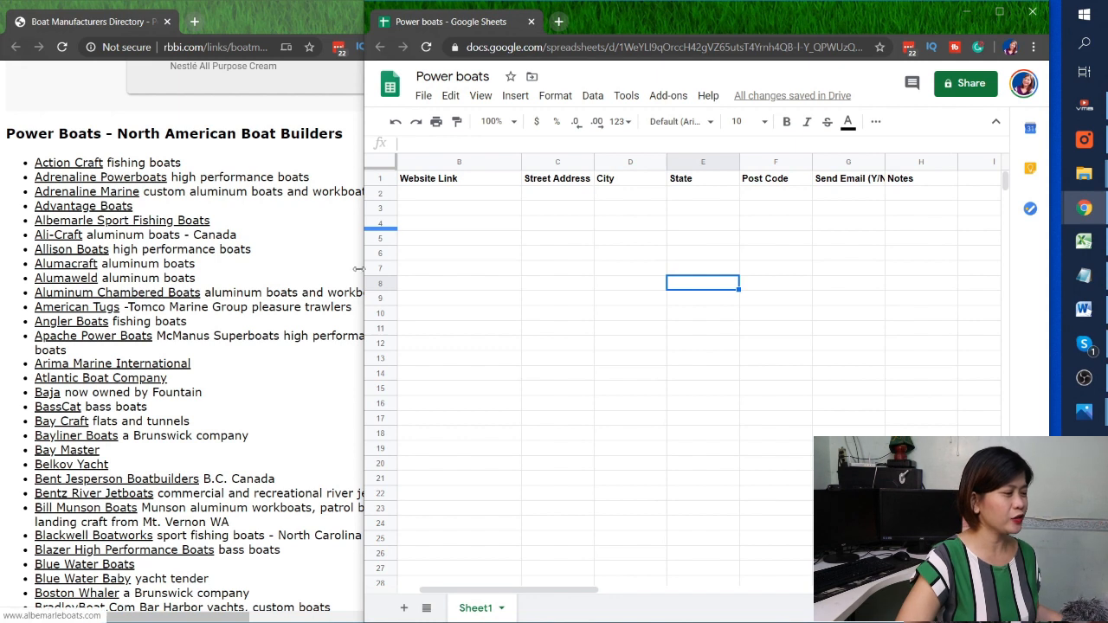
Make the Company Name header in A1 bold.
click(414, 194)
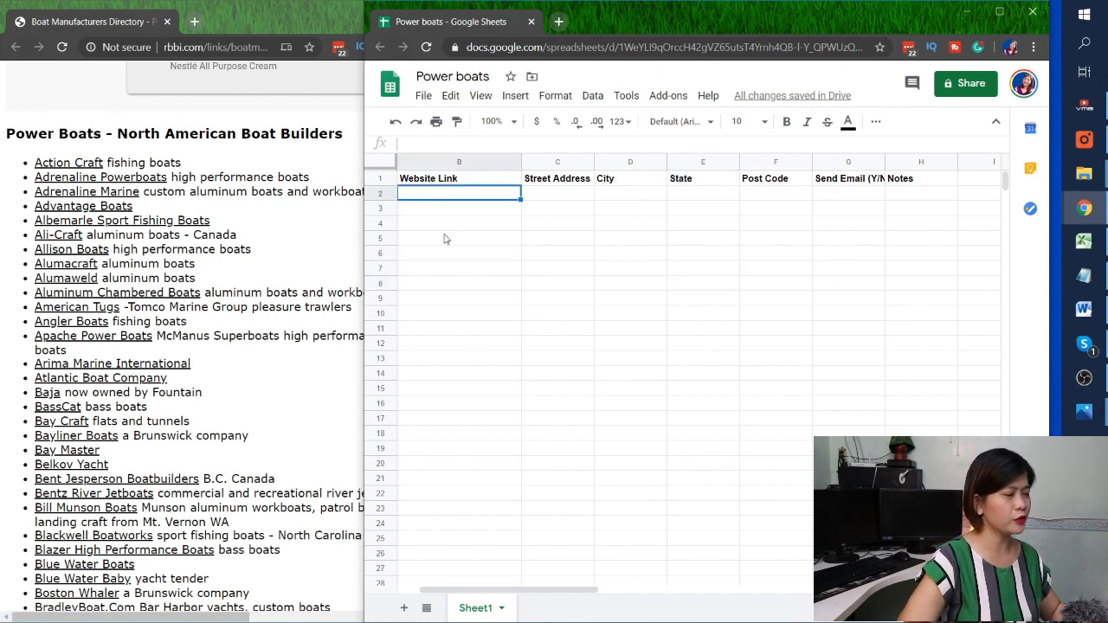
key(Left)
key(Up)
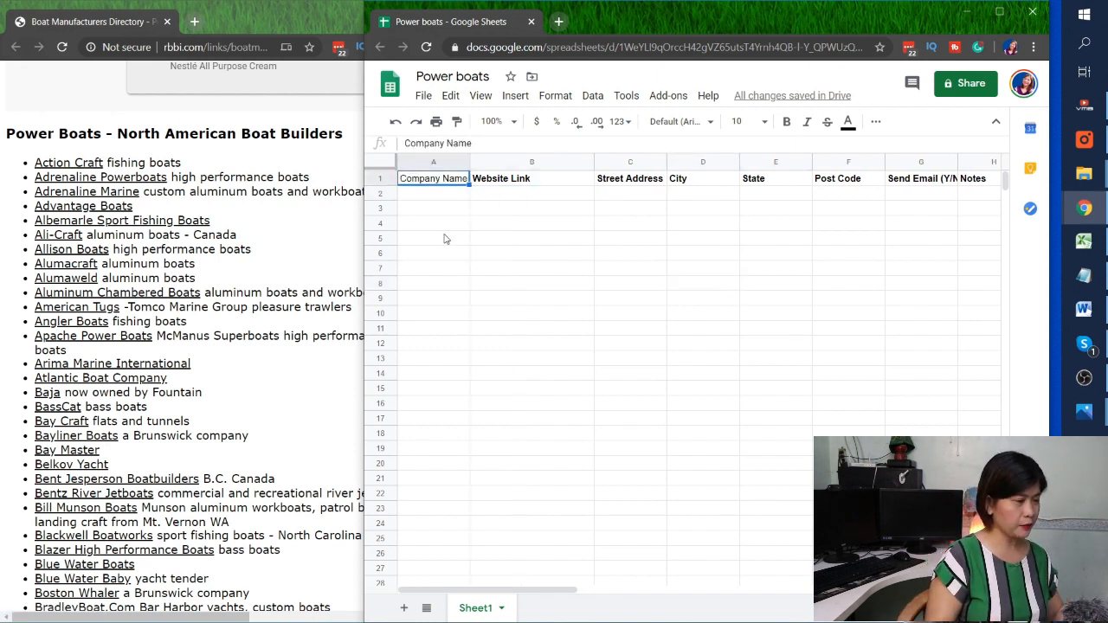
key(ctrl+b)
Enter Action Craft as the first company name in A2.
key(Down)
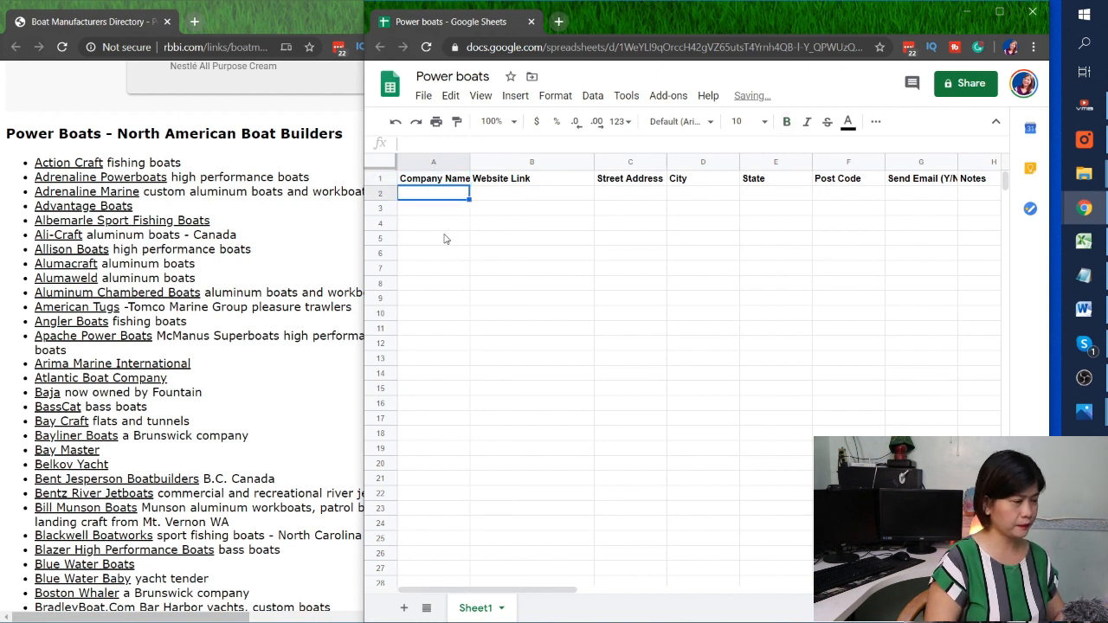
text(Actiop)
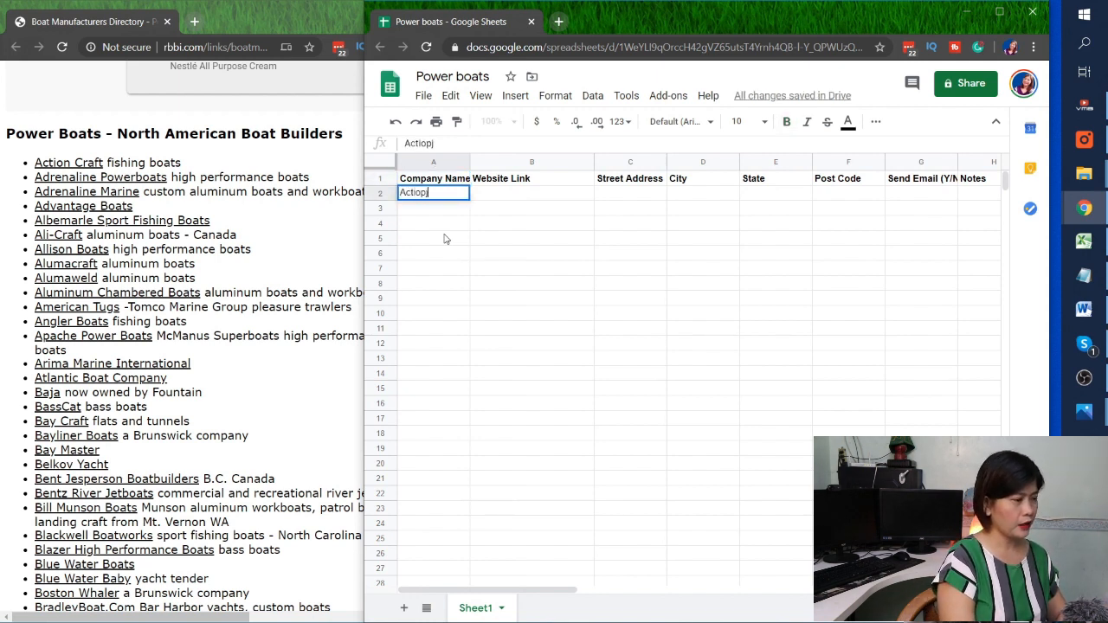
text(n Ca)
text(raft)
key(Return)
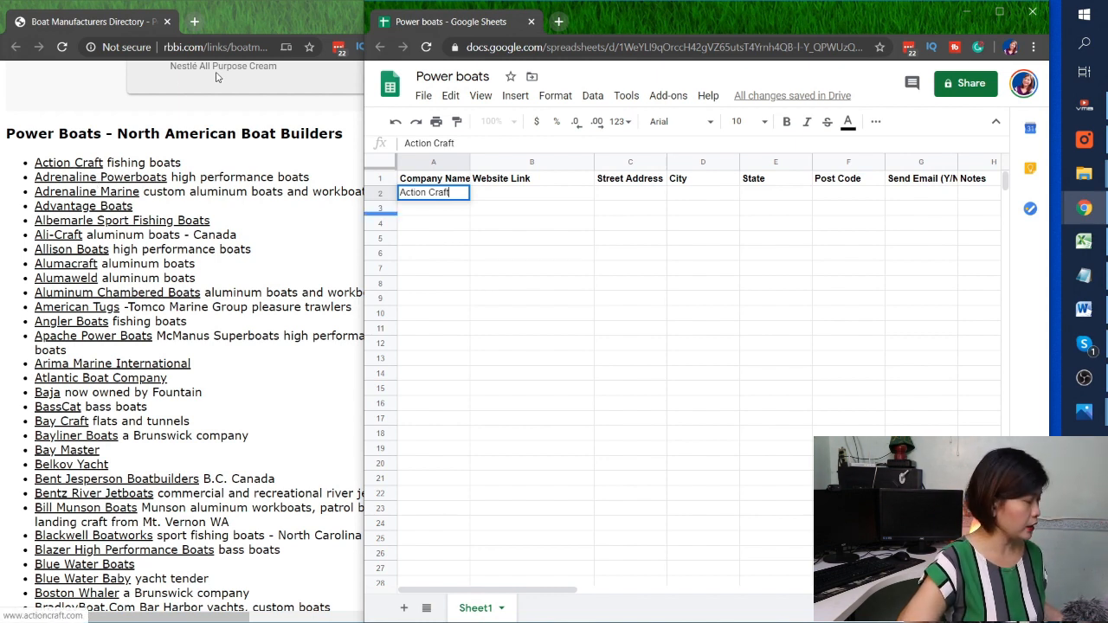
Open the Action Craft link from the boat directory in a new tab and maximize that browser window.
click(264, 19)
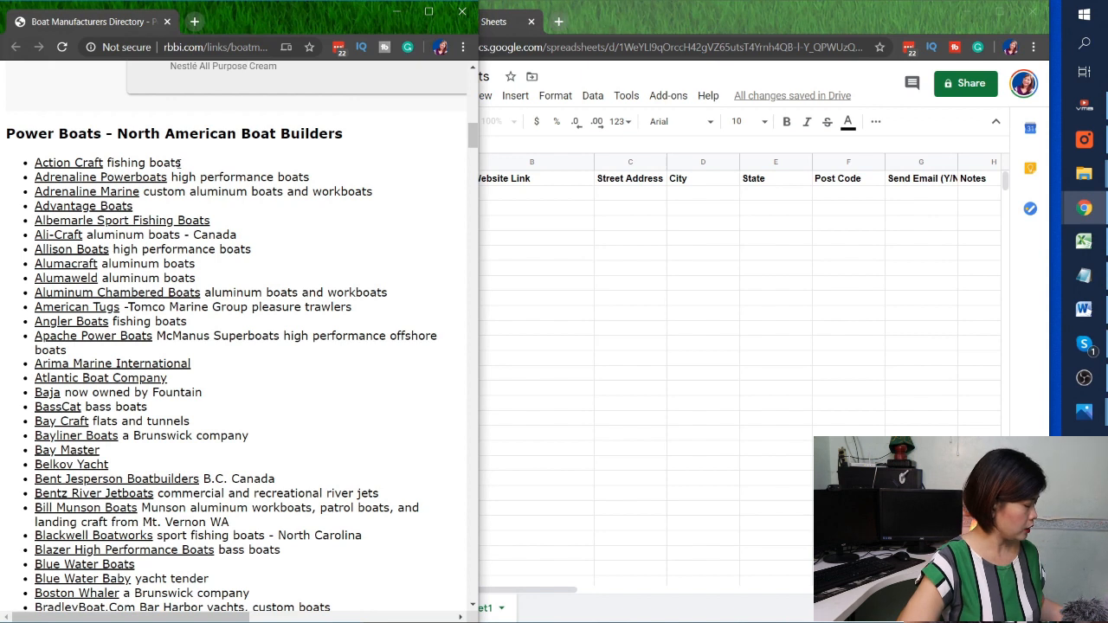
right_click(75, 165)
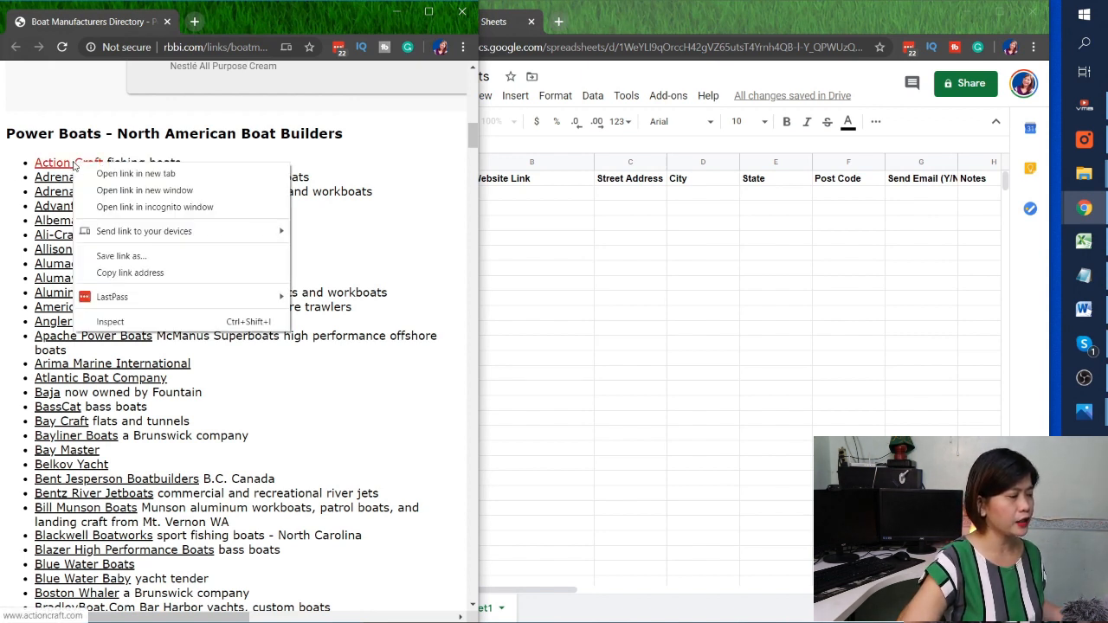
click(136, 174)
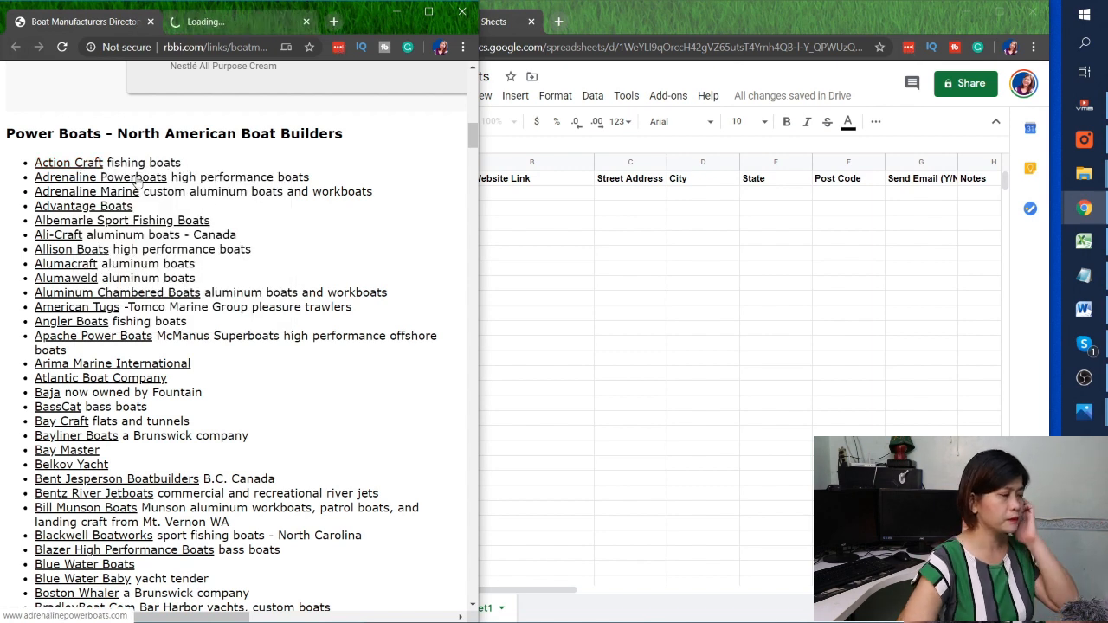
click(235, 19)
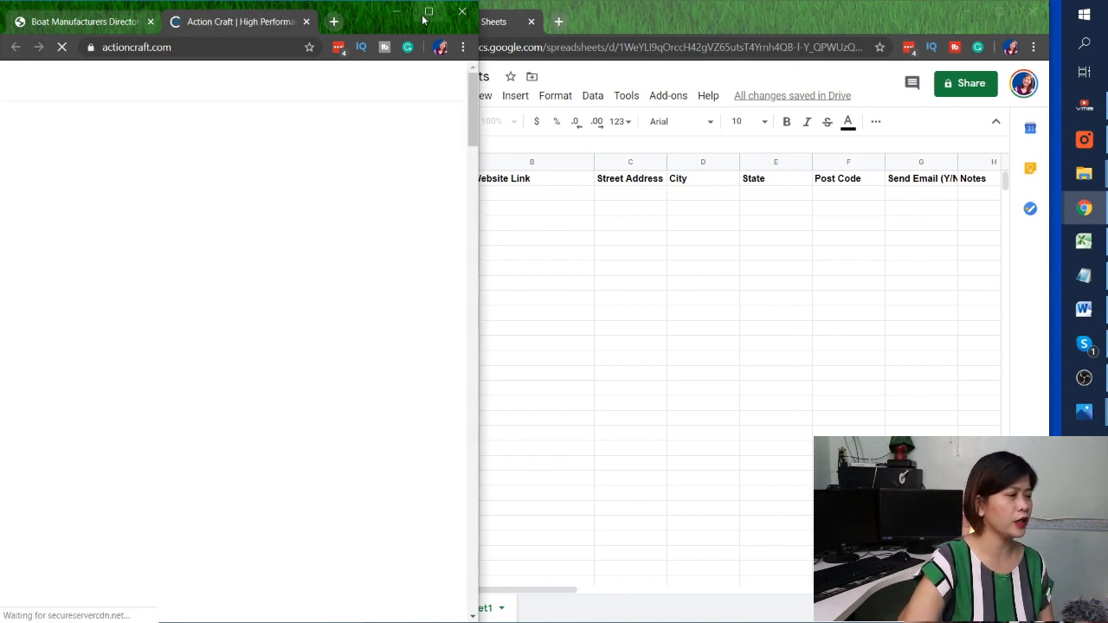
click(425, 14)
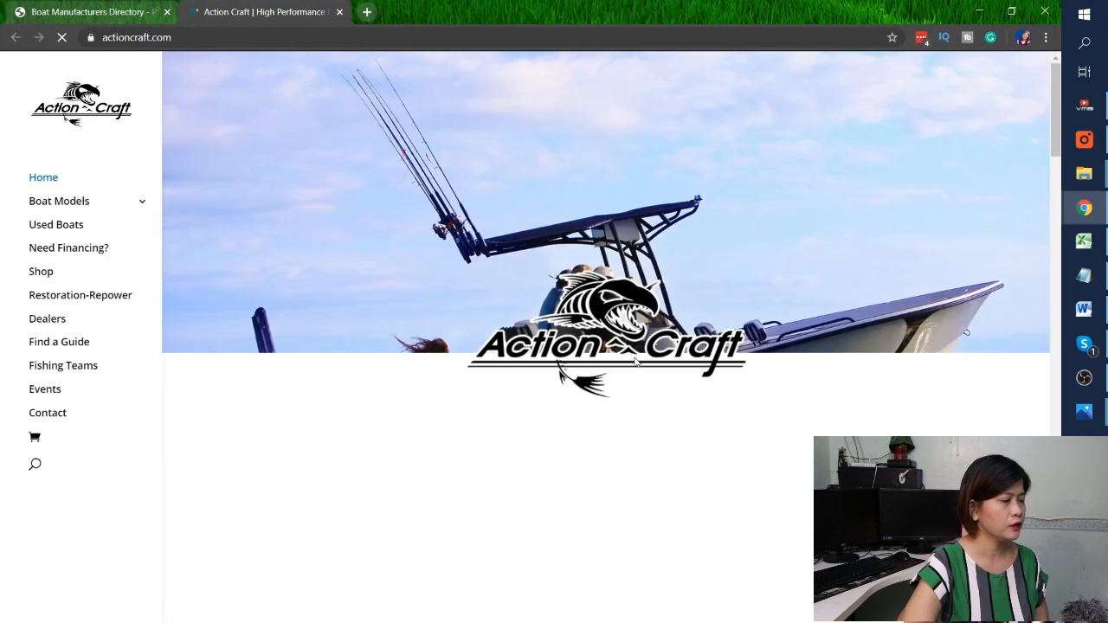
key(ctrl+l)
key(ctrl+c)
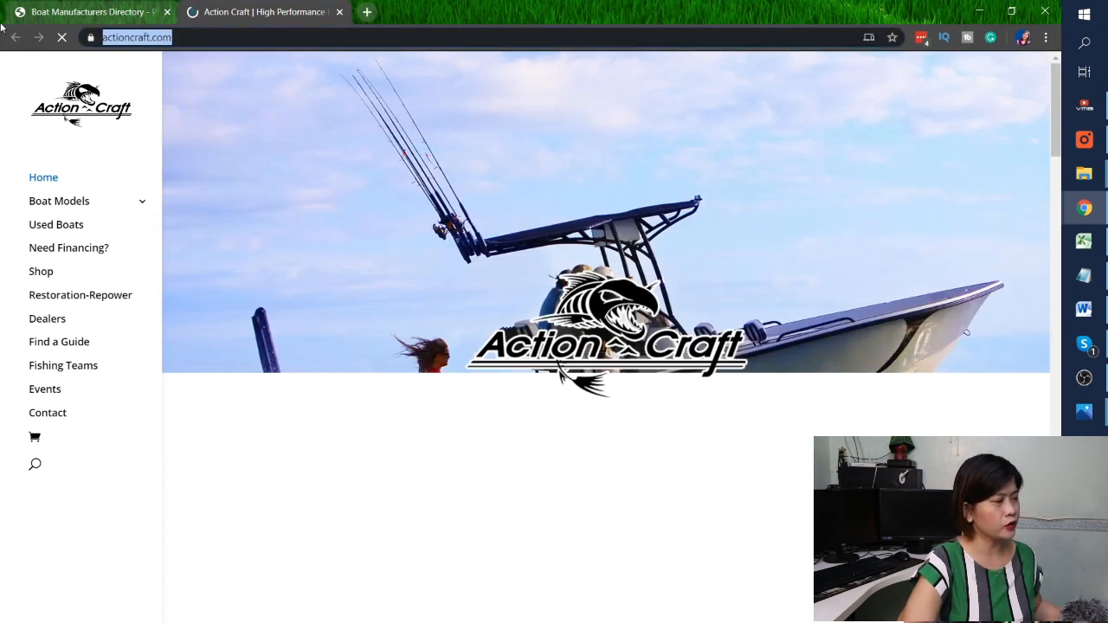
double_click(482, 24)
drag(693, 40, 596, 24)
click(902, 242)
click(529, 197)
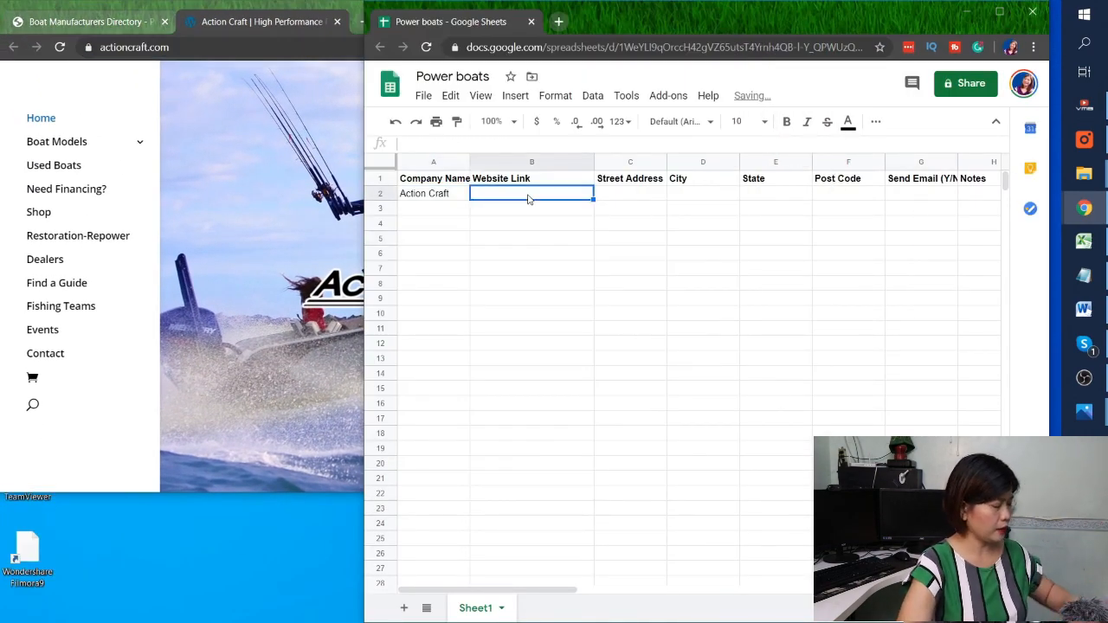
key(ctrl+v)
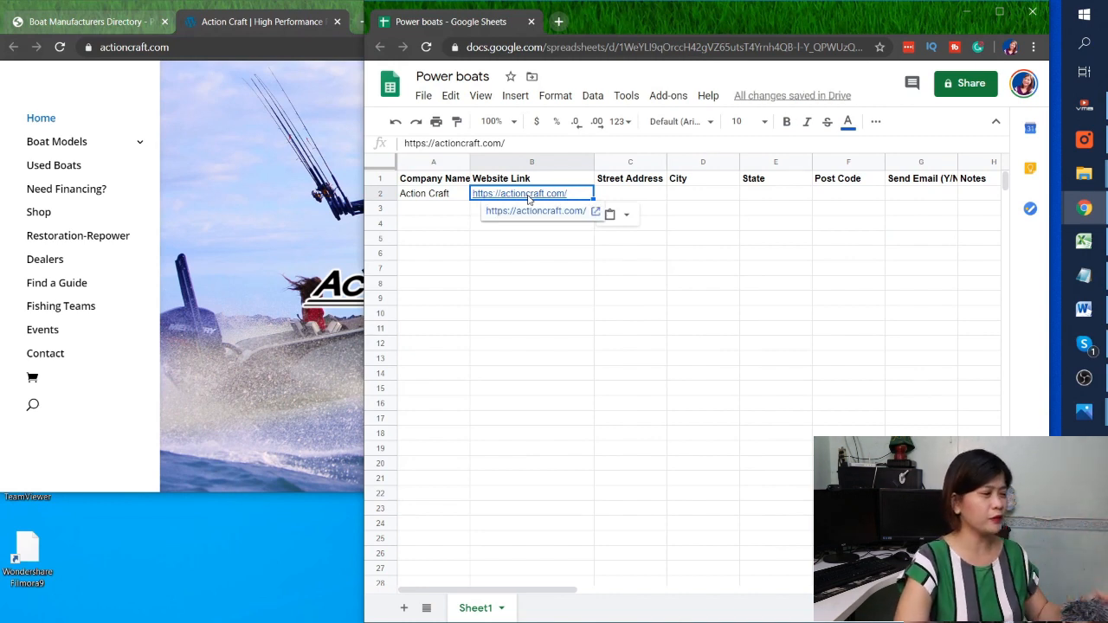
click(665, 265)
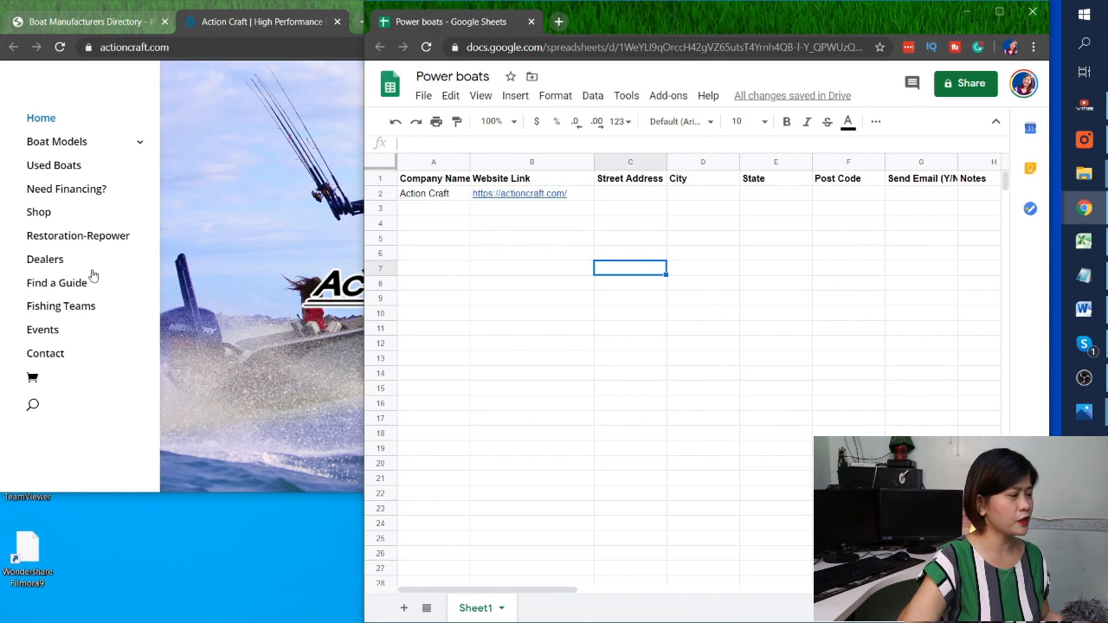
Maximize the Action Craft site and look through its home page for the company's street address and contact details.
click(34, 404)
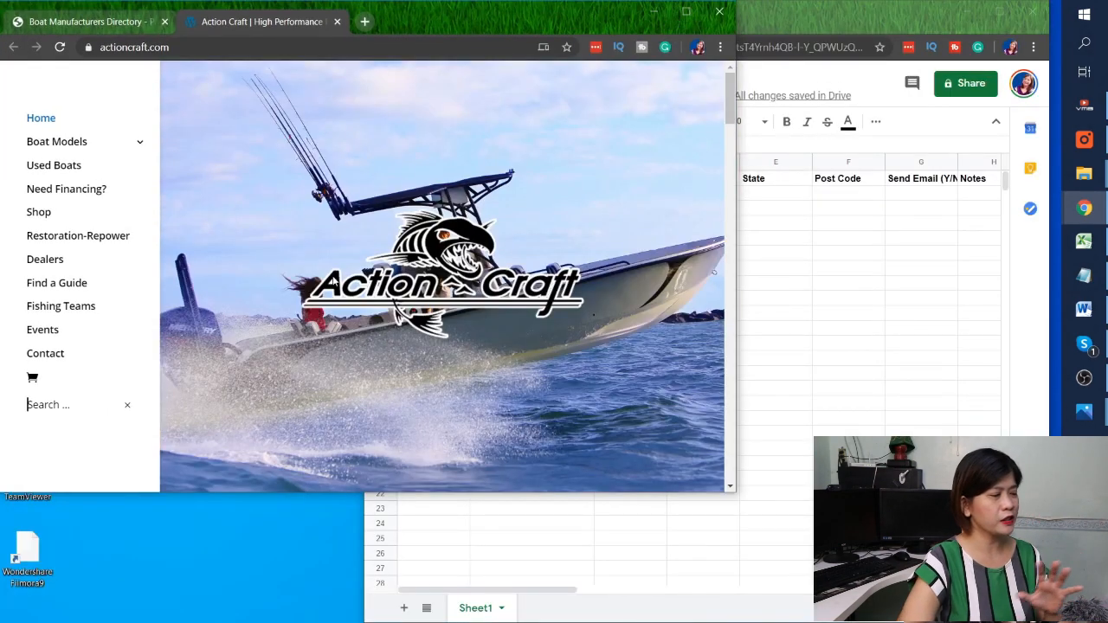
click(686, 11)
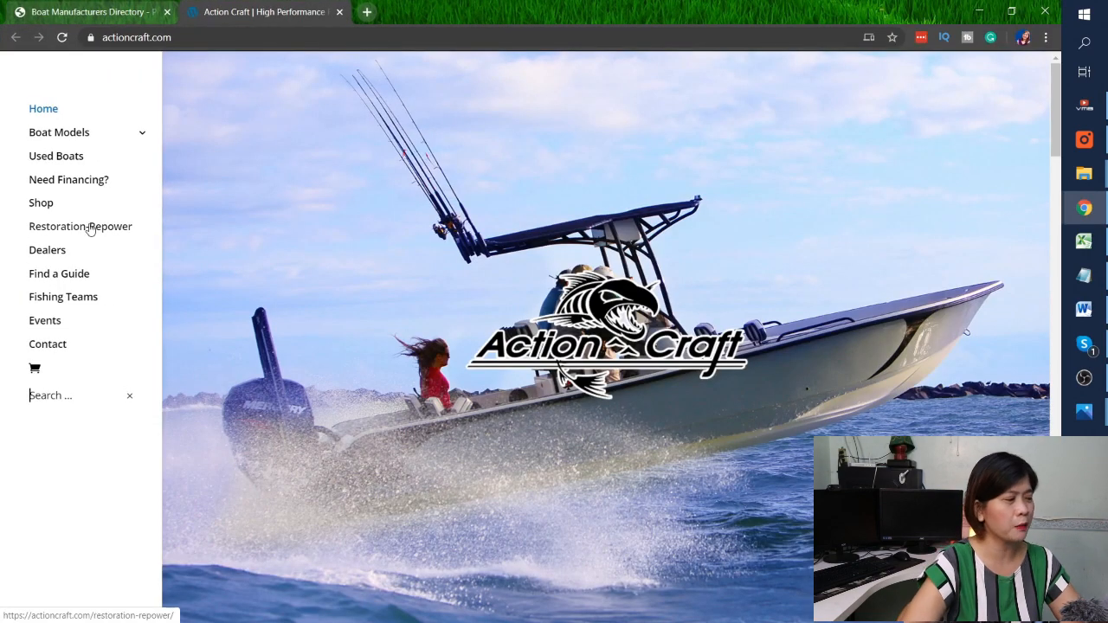
scroll(216, 462, down, 10)
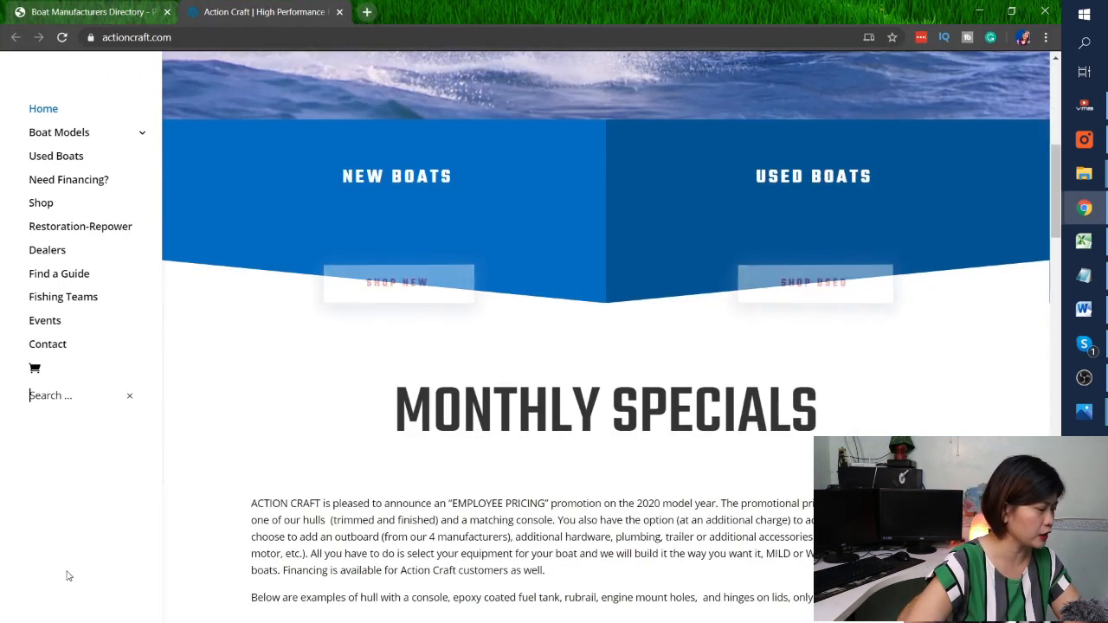
scroll(620, 508, down, 1)
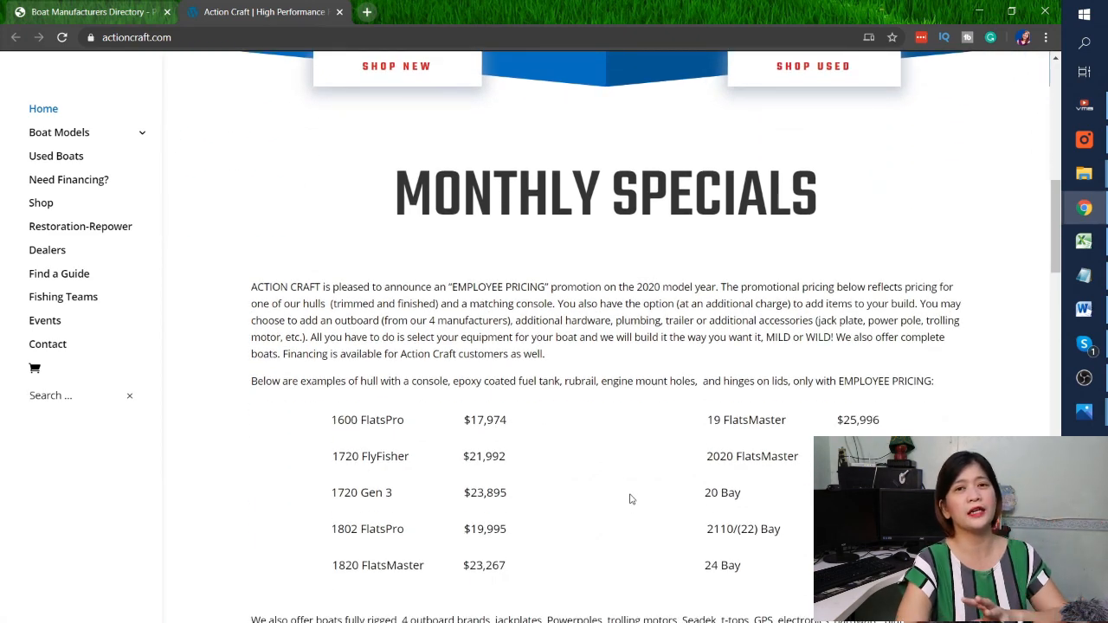
scroll(632, 499, down, 2)
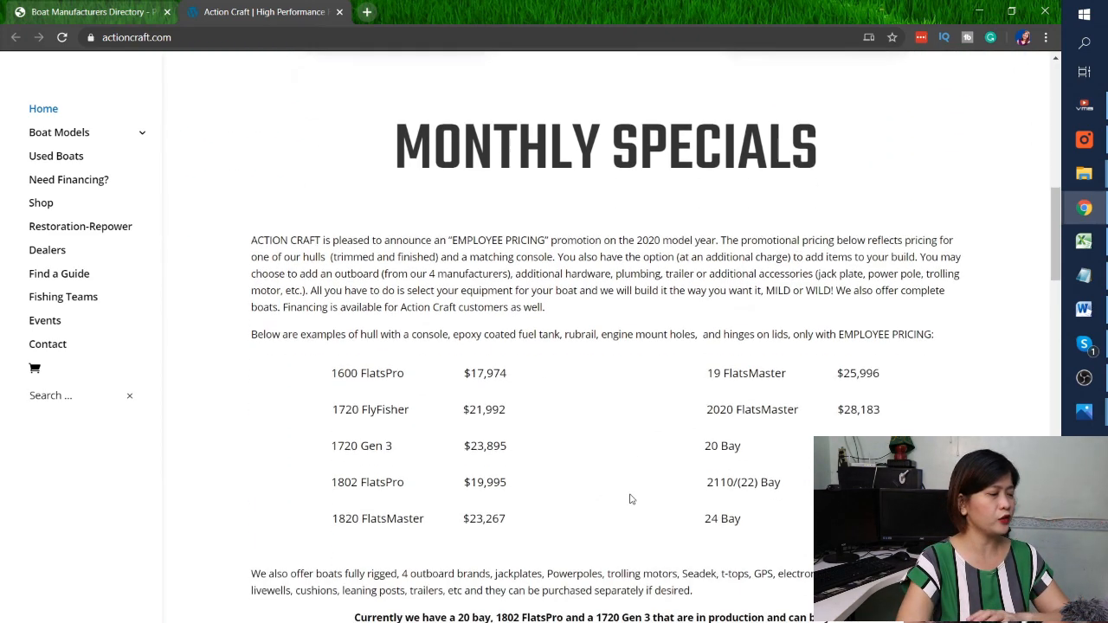
scroll(632, 493, down, 2)
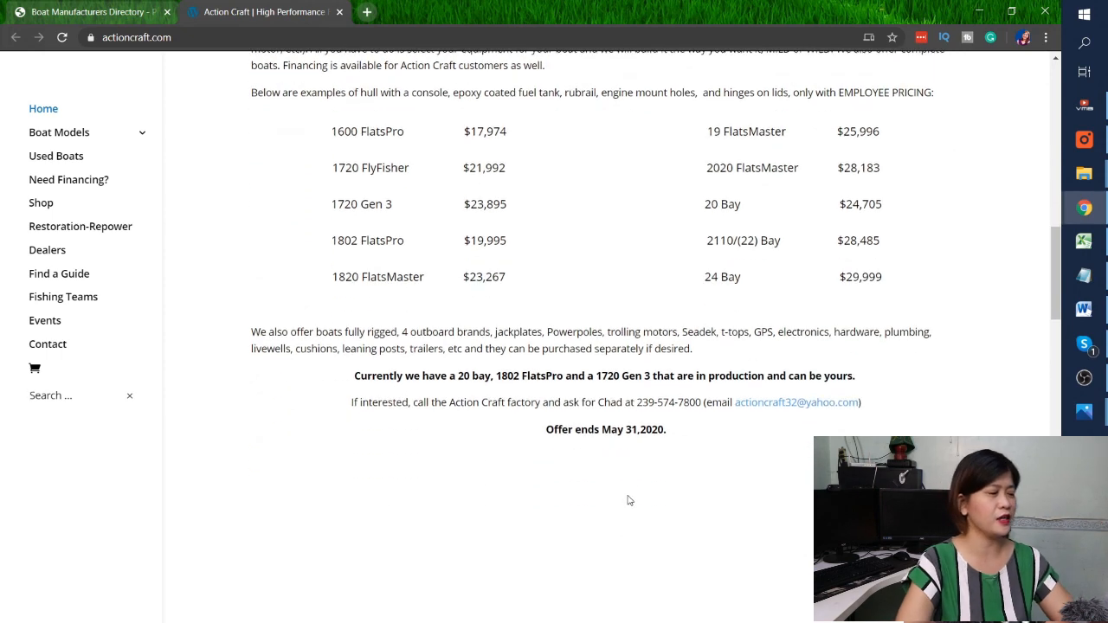
scroll(630, 501, down, 2)
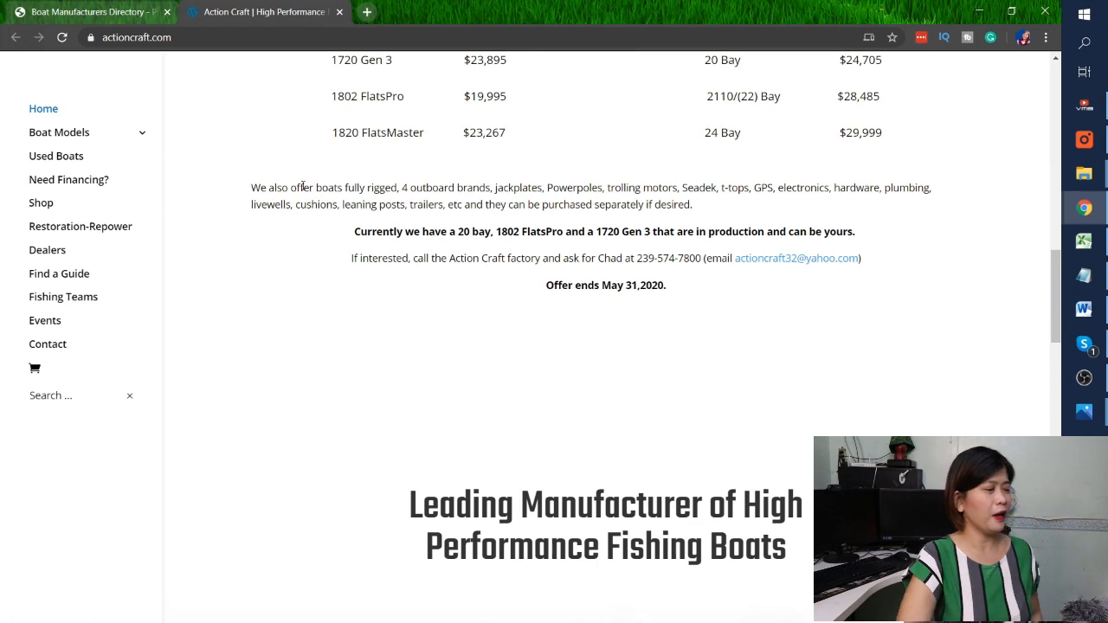
scroll(788, 280, down, 1)
scroll(789, 283, down, 5)
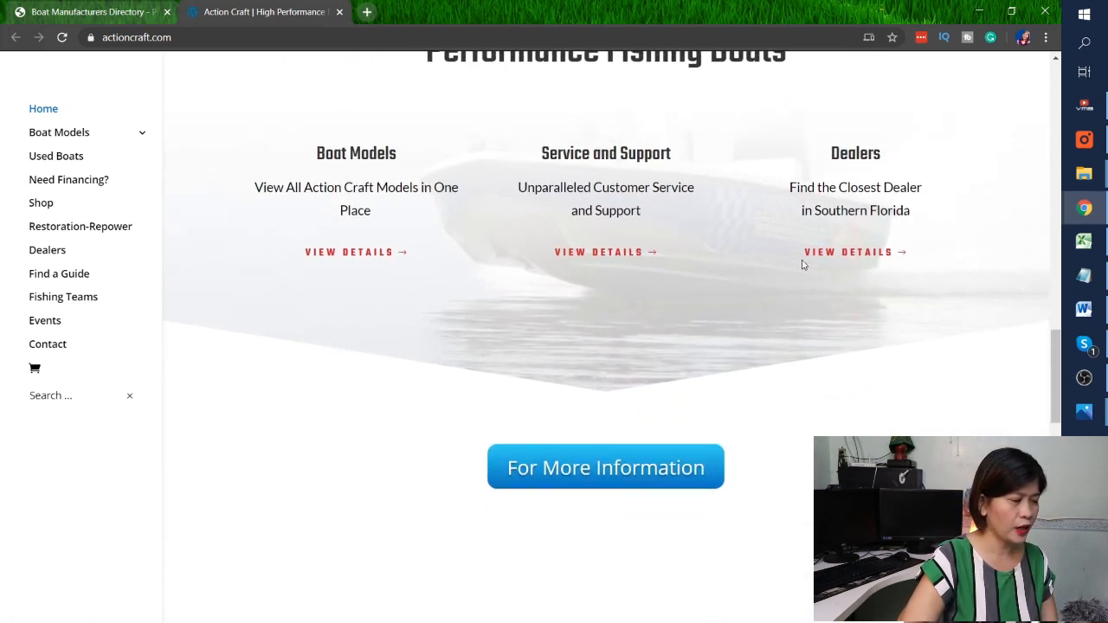
scroll(560, 404, down, 3)
scroll(571, 381, down, 8)
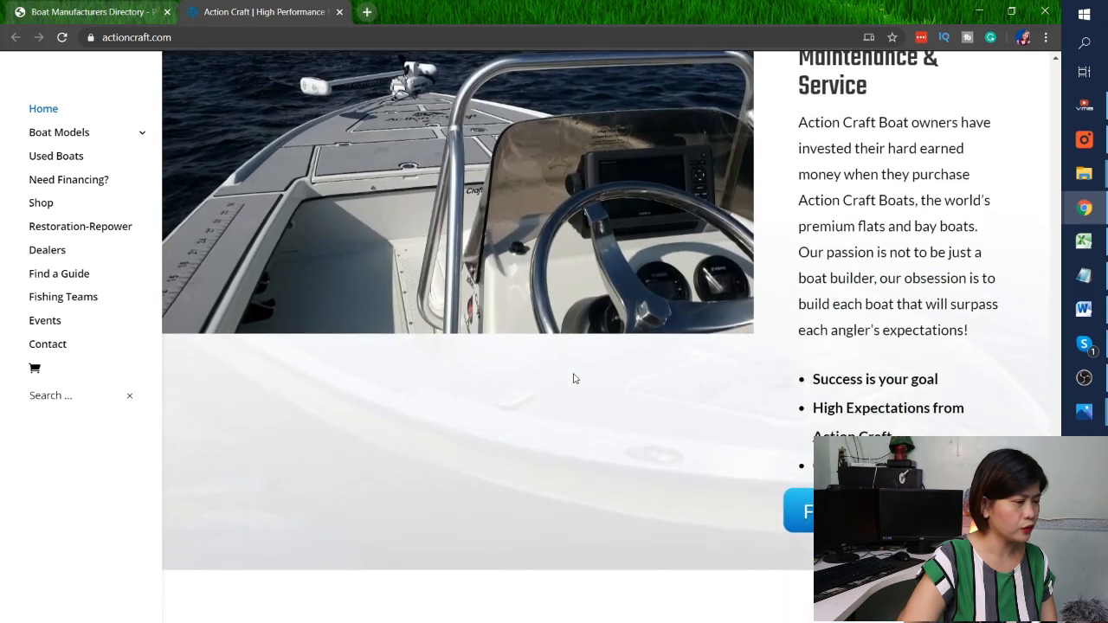
scroll(575, 376, up, 6)
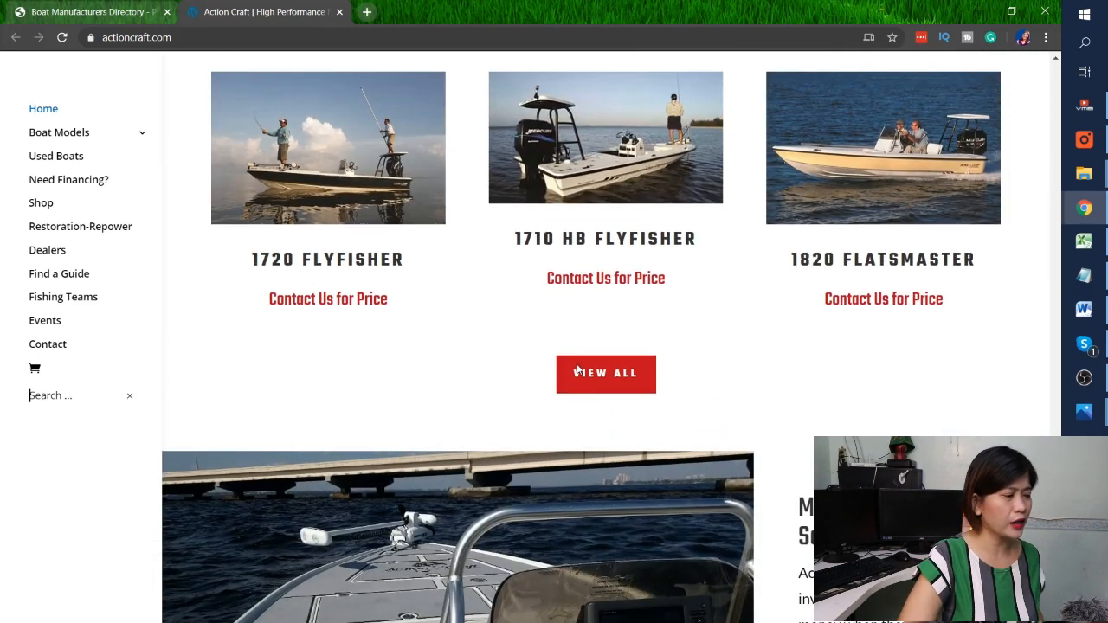
scroll(575, 364, up, 2)
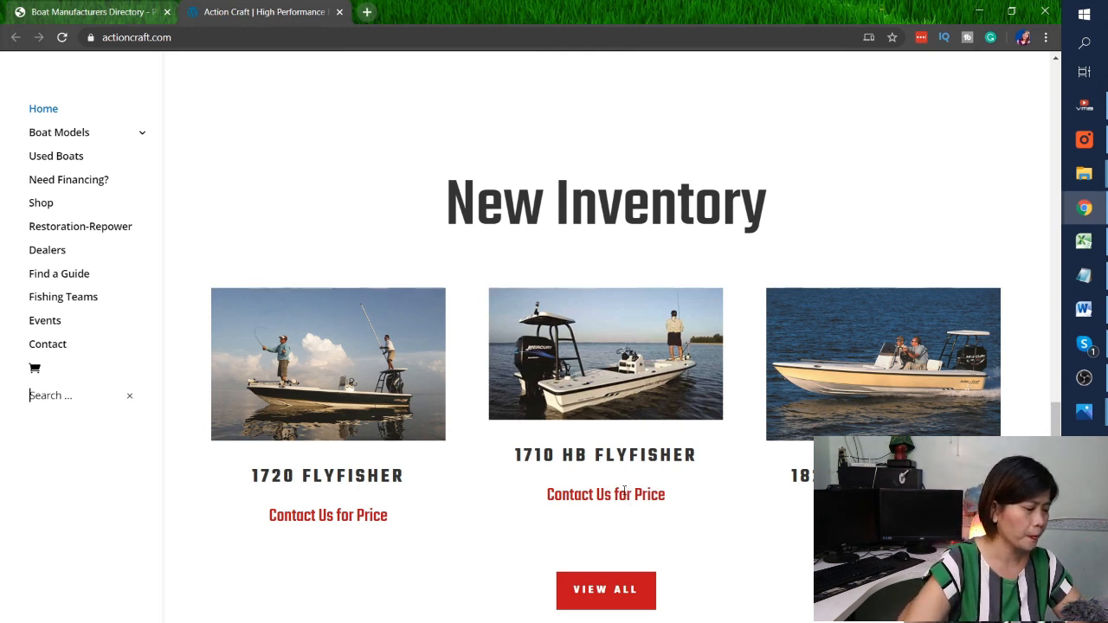
scroll(619, 451, down, 1)
scroll(619, 451, up, 2)
scroll(654, 456, up, 6)
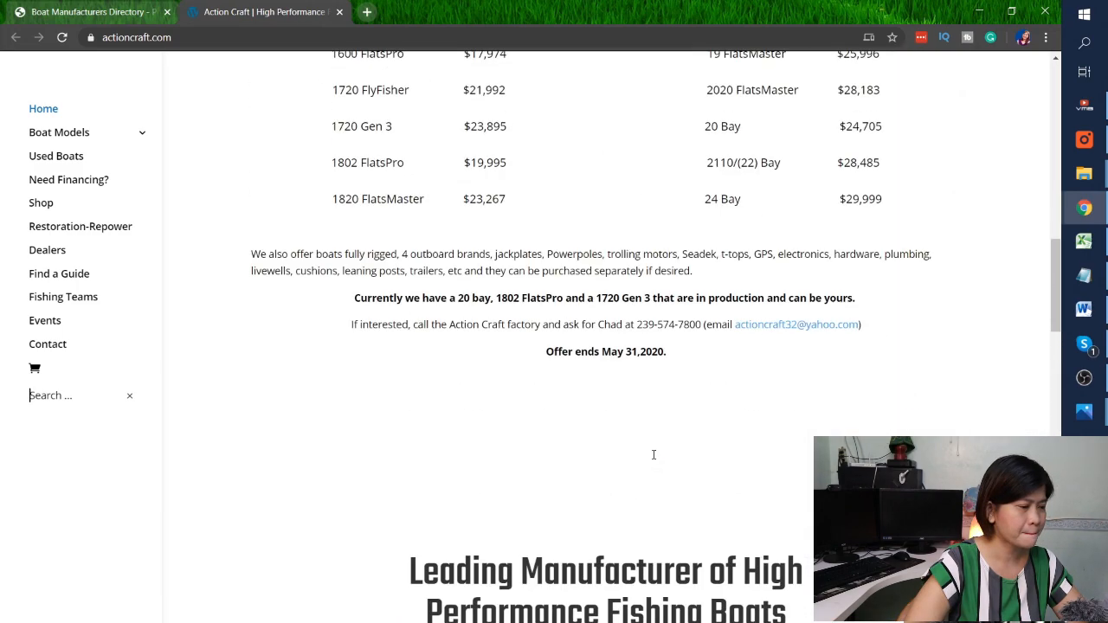
scroll(654, 456, down, 3)
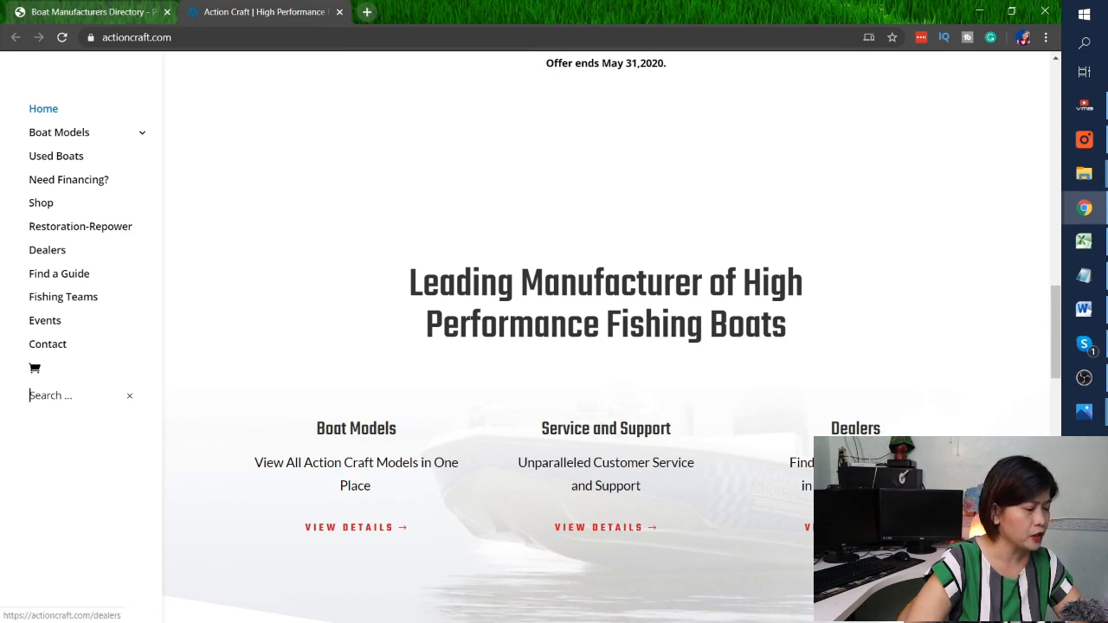
Open the Action Craft Contact page and check it for a company address.
click(57, 344)
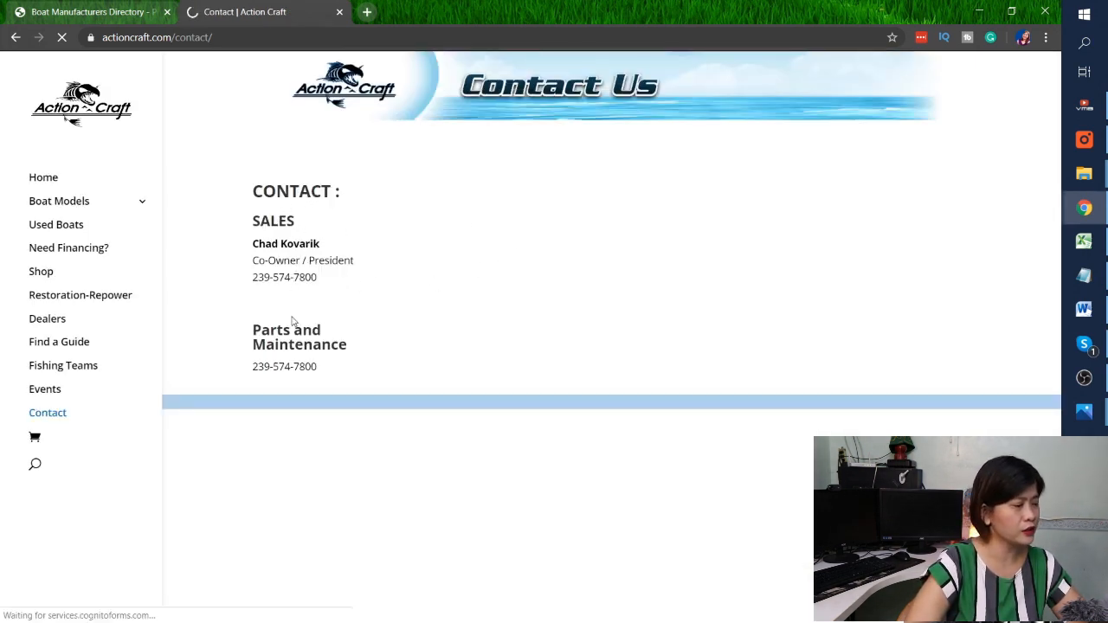
scroll(848, 347, down, 1)
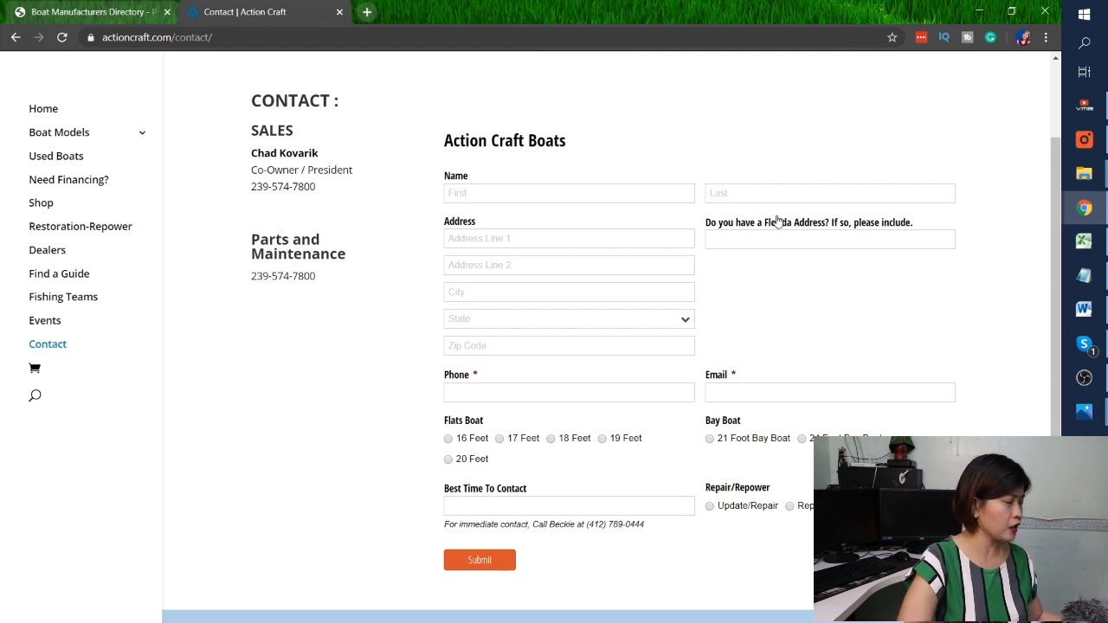
Switch to the Power boats spreadsheet and add a second sheet.
key(alt+Tab)
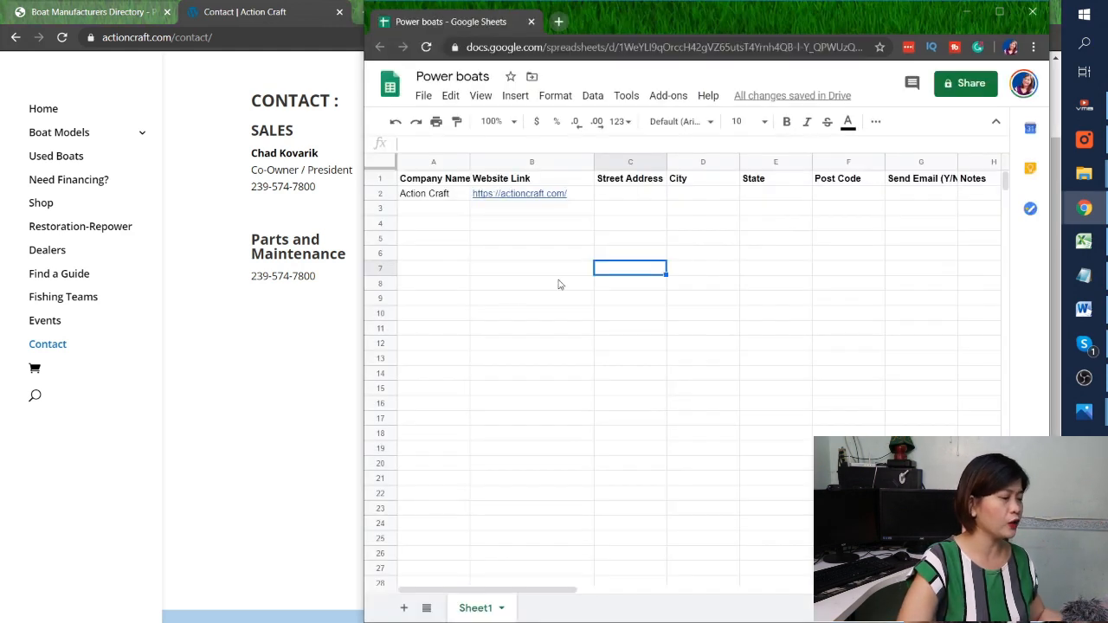
click(404, 607)
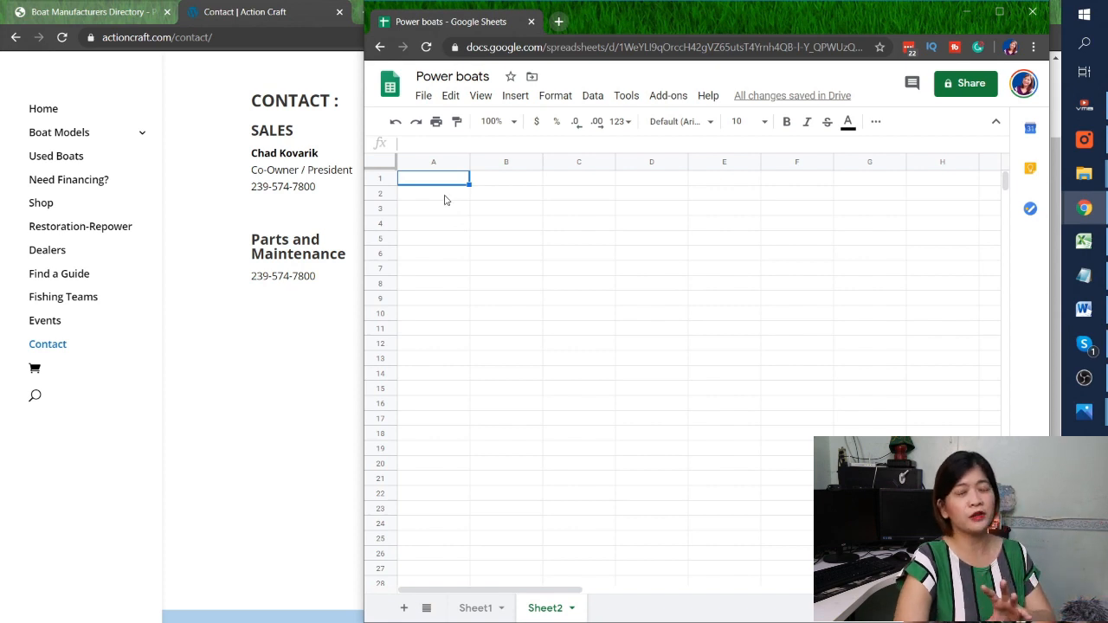
Return to the Action Craft site and check its home, Dealers and Used Boats pages for a company address.
click(246, 346)
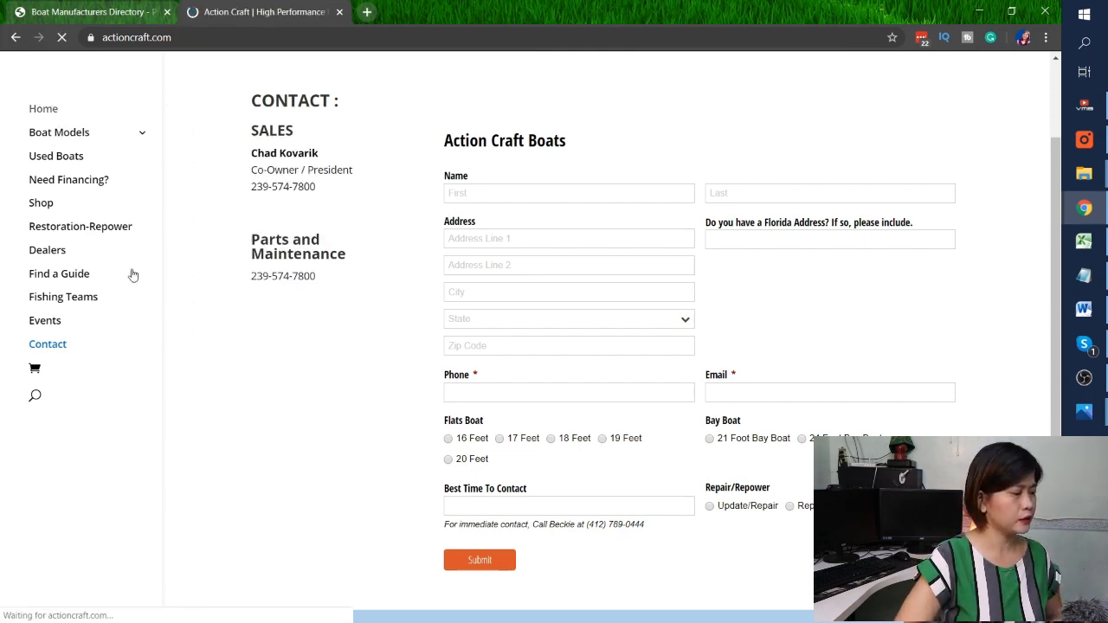
scroll(739, 364, down, 10)
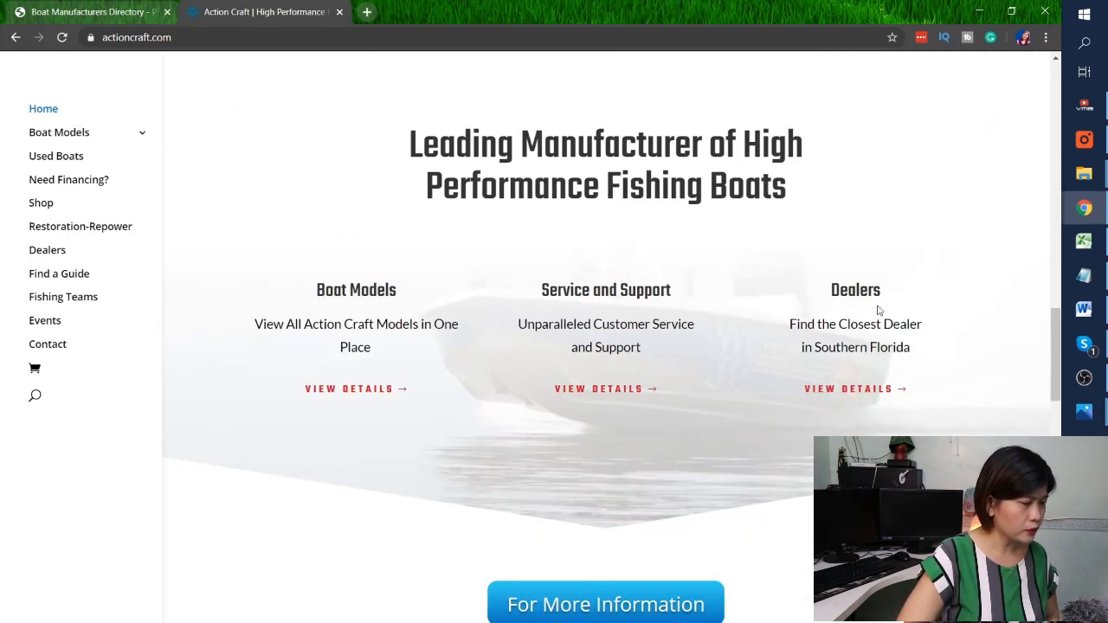
click(860, 395)
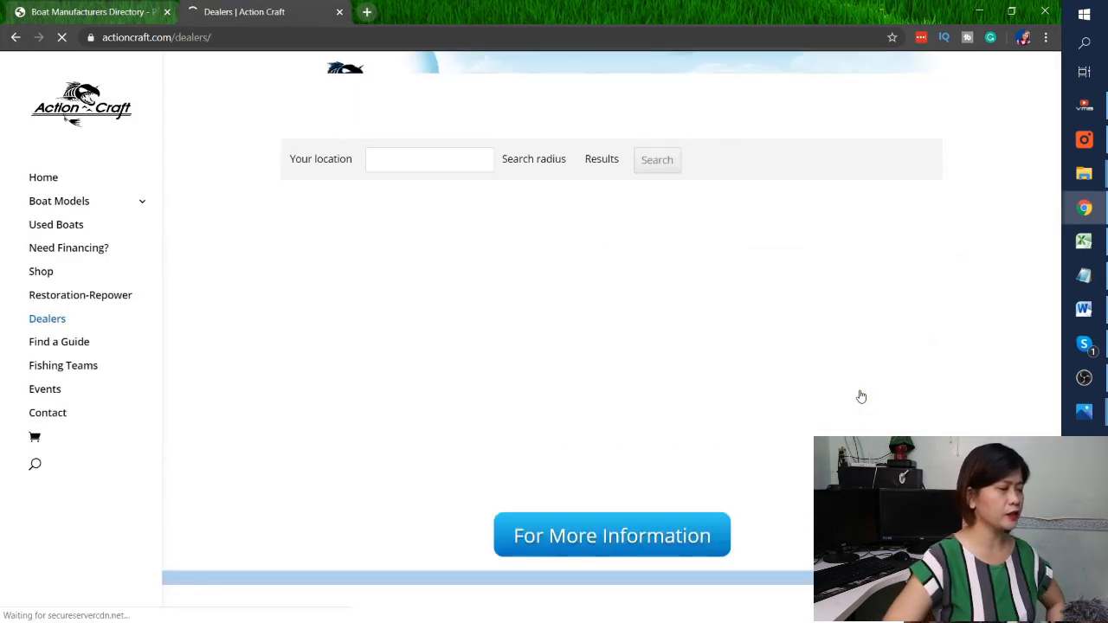
click(651, 539)
click(48, 225)
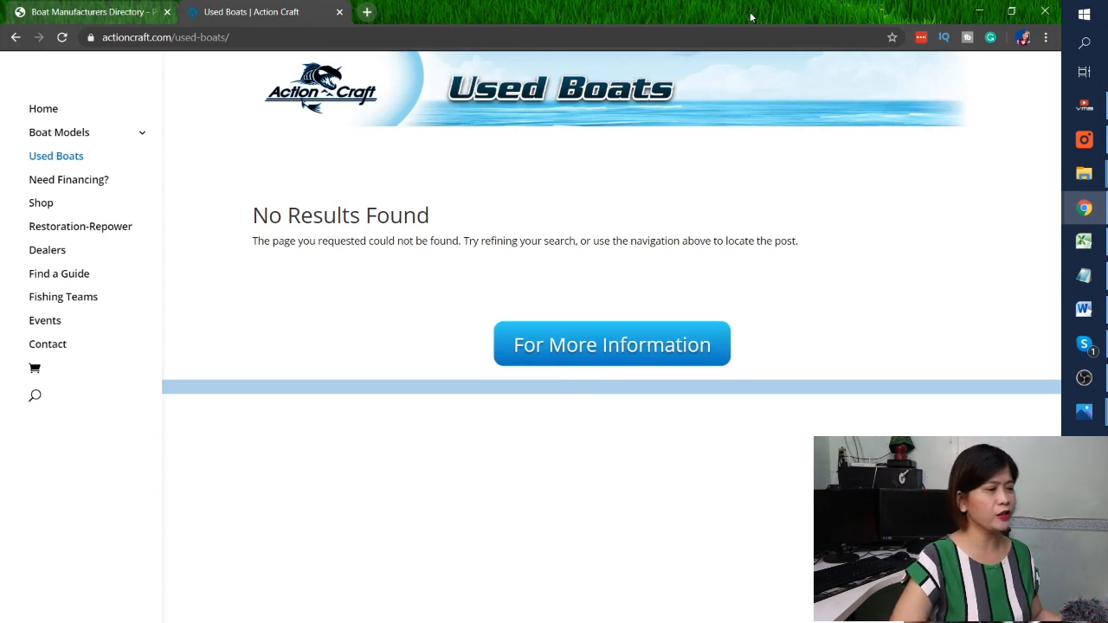
In Sheet1 of the Power boats spreadsheet, enter a dash for Action Craft's Street Address, City, State and Post Code.
mouse_move(745, 16)
mouse_down()
mouse_move(684, 18)
mouse_move(732, 18)
mouse_up()
click(807, 270)
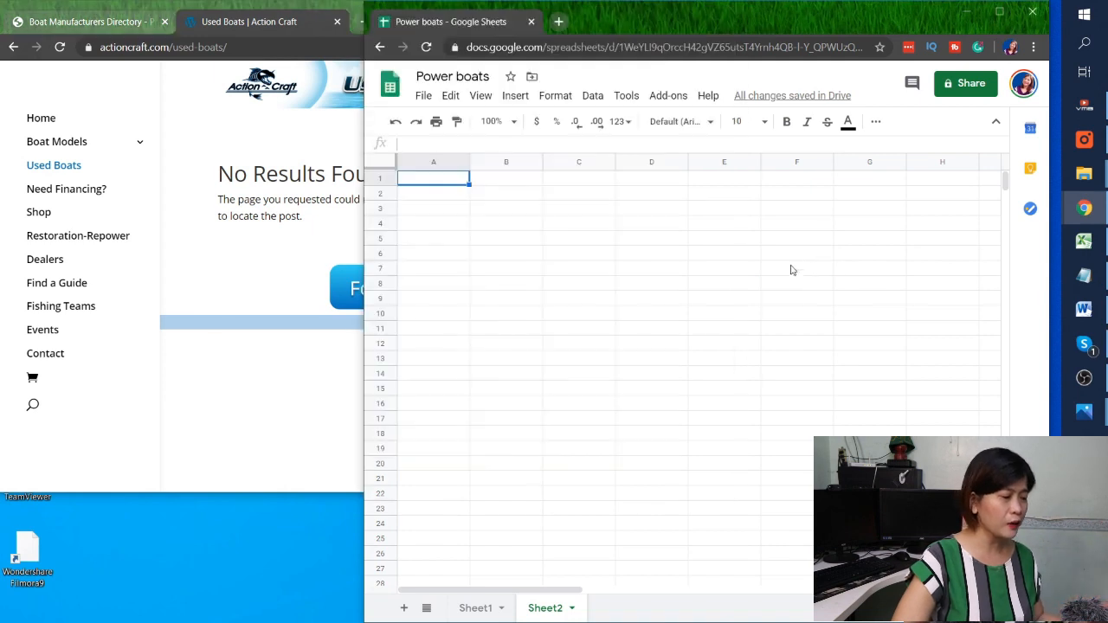
scroll(560, 216, down, 5)
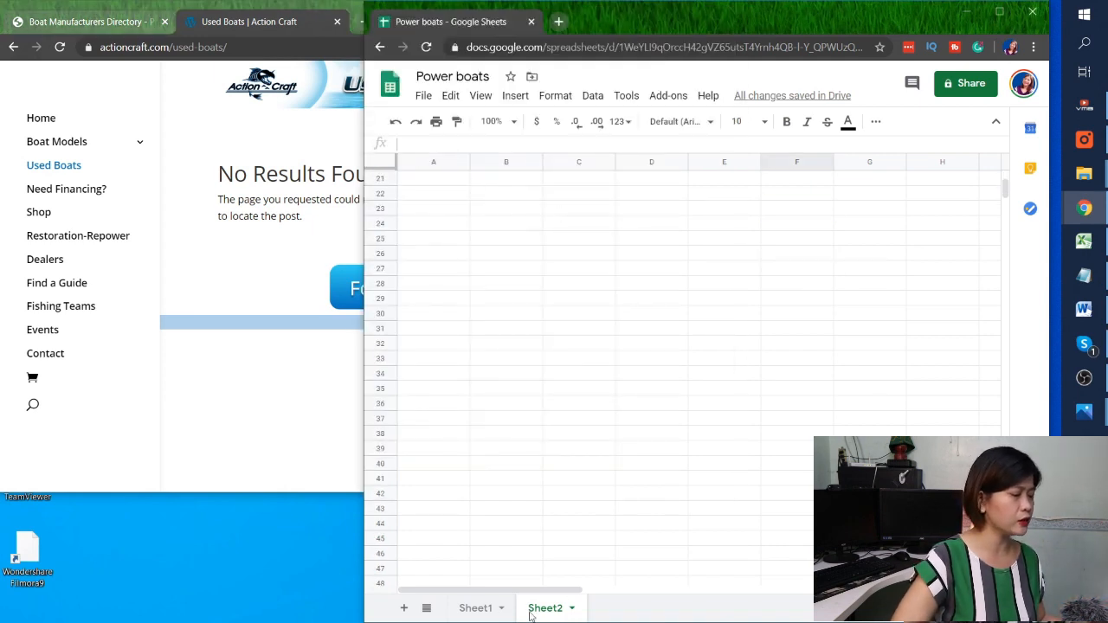
click(474, 606)
click(630, 195)
text(-)
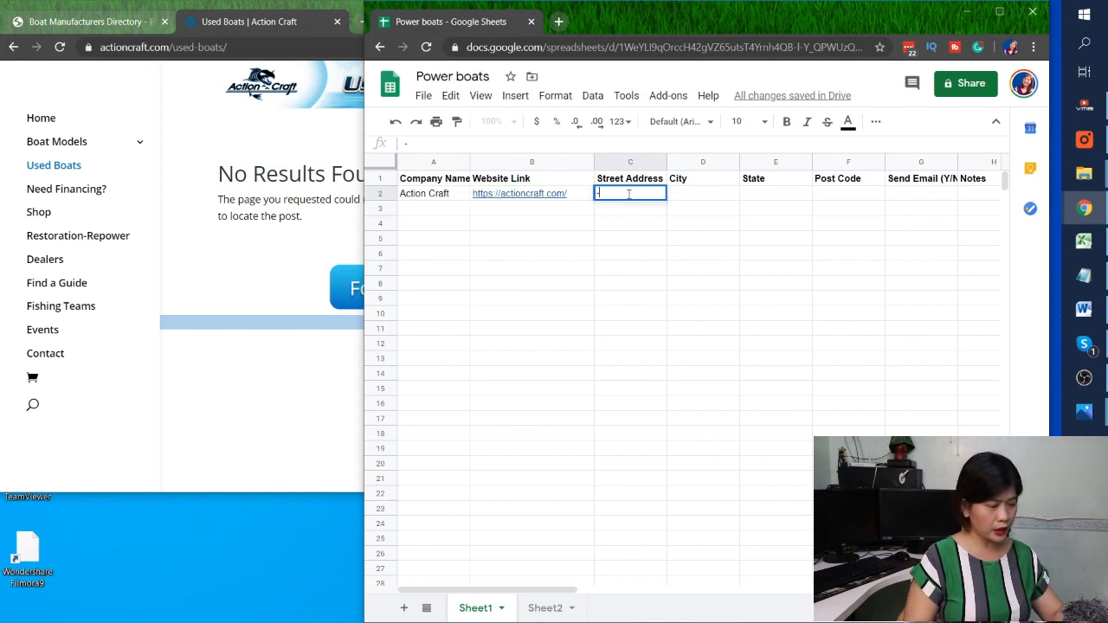
key(Tab)
text(-)
key(Tab)
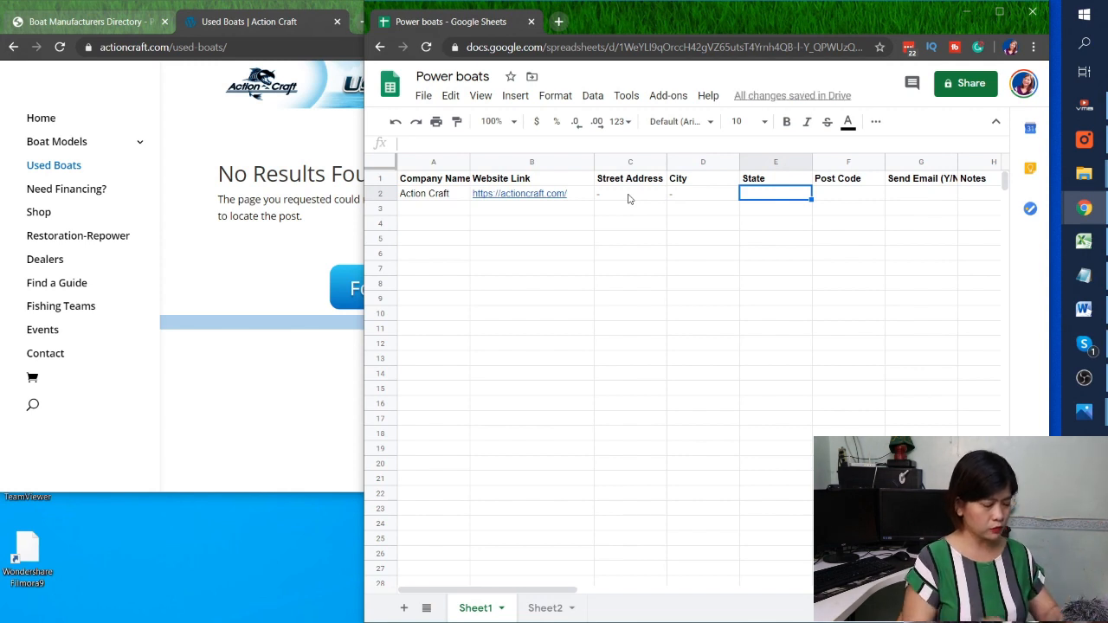
text(-)
key(Tab)
text(-)
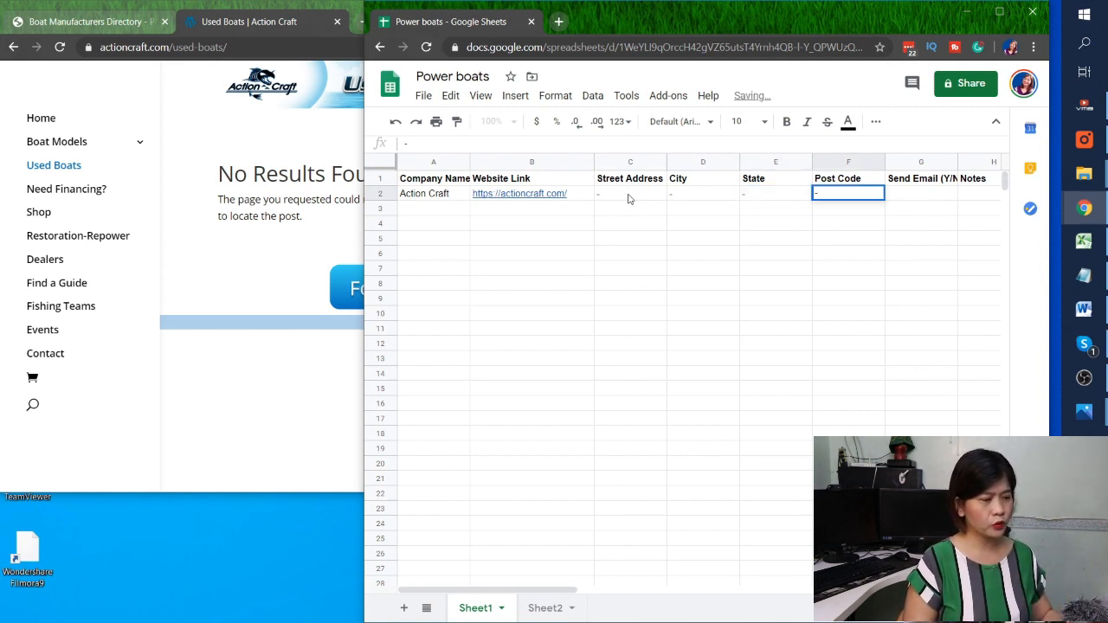
Replace Action Craft's State with Florida and set its Send Email value to Y.
key(shift+Tab)
key(shift+Tab)
key(Tab)
text(F)
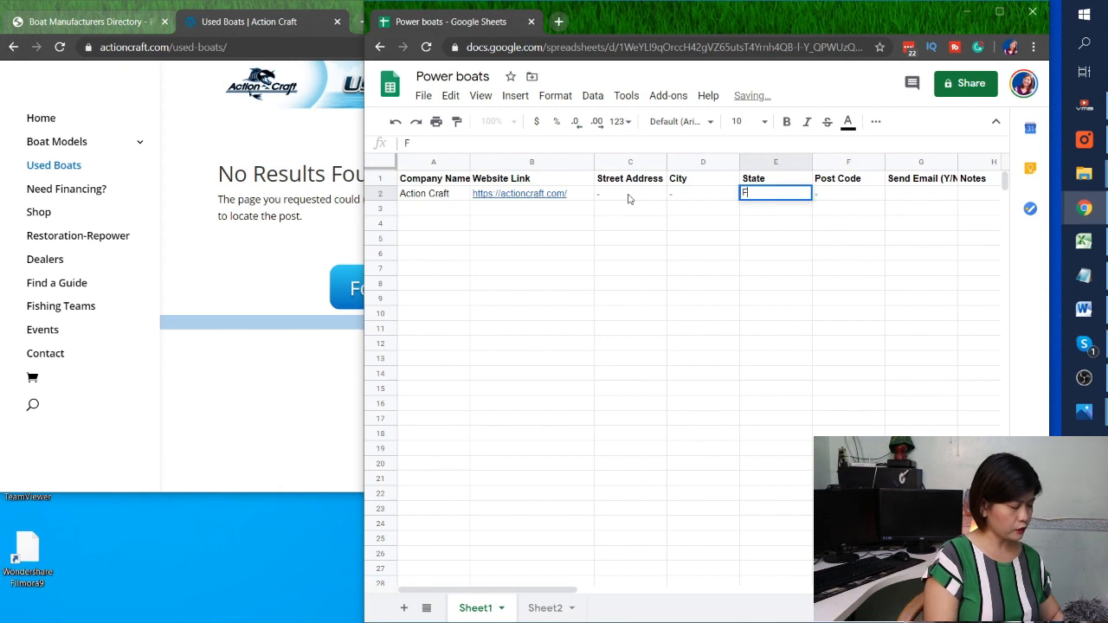
text(lorida)
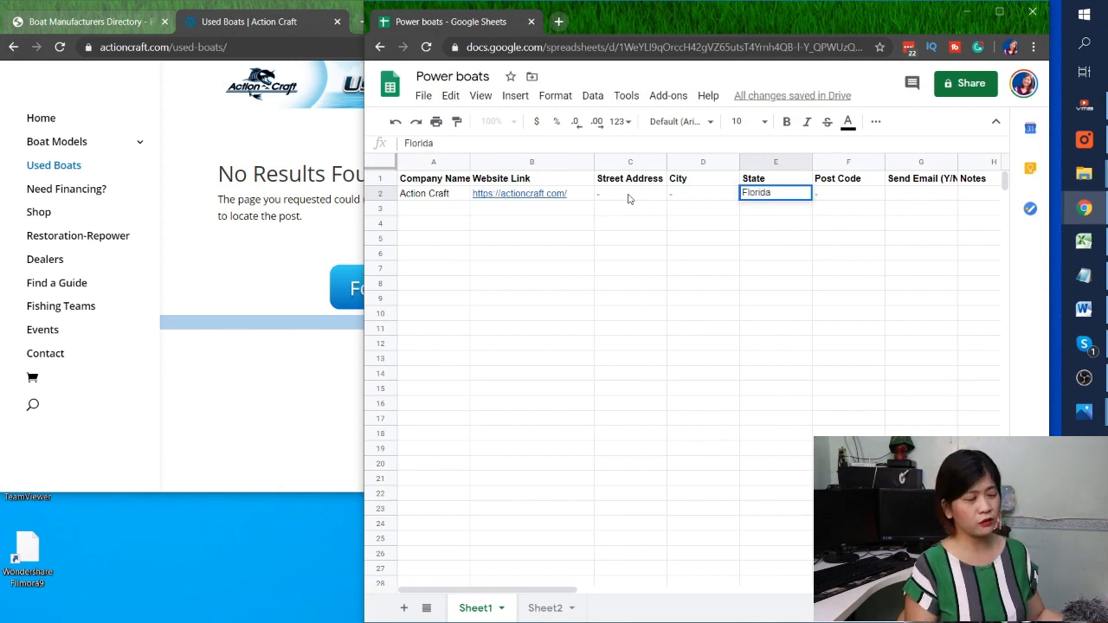
key(Tab)
key(Tab)
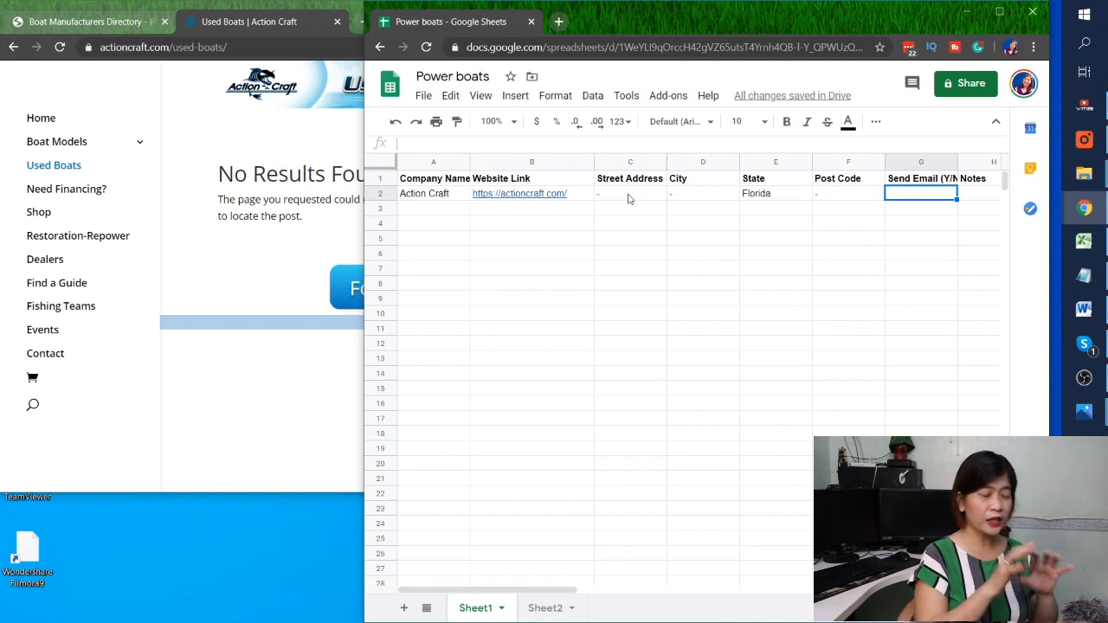
text(Y)
key(Tab)
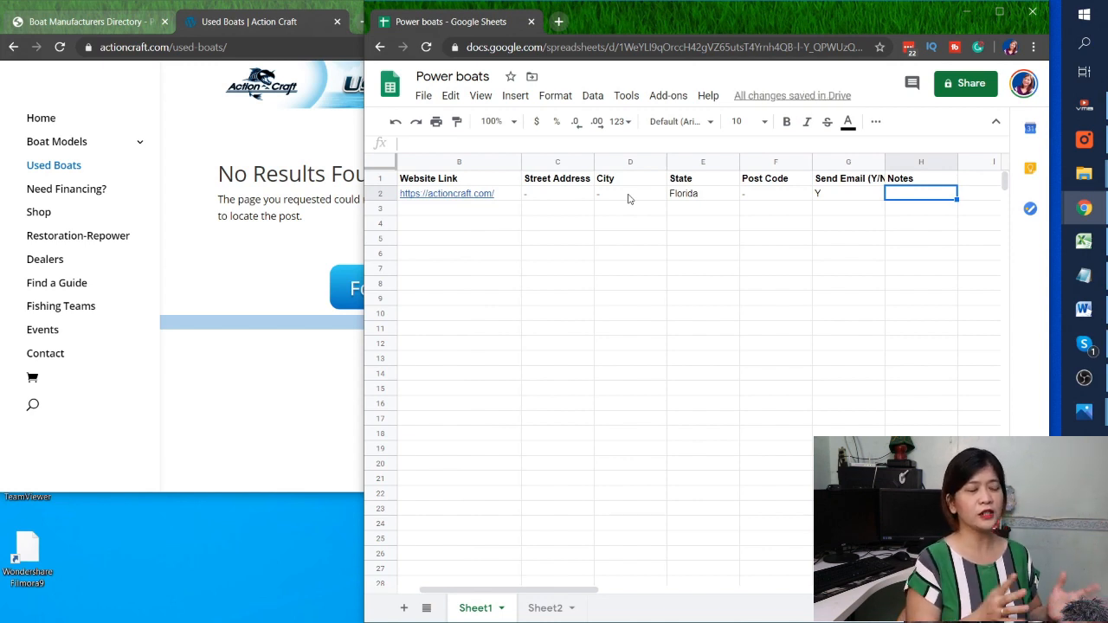
key(Home)
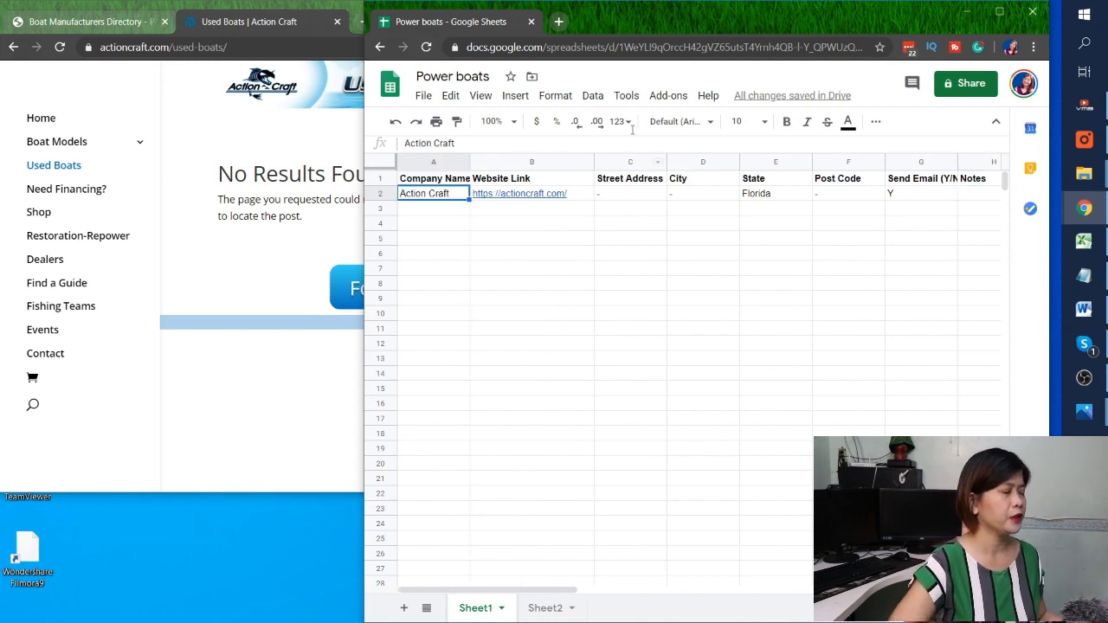
Return to the Boat Manufacturers Directory's power boats list and arrange its window at nearly full screen height beside the spreadsheet.
click(17, 20)
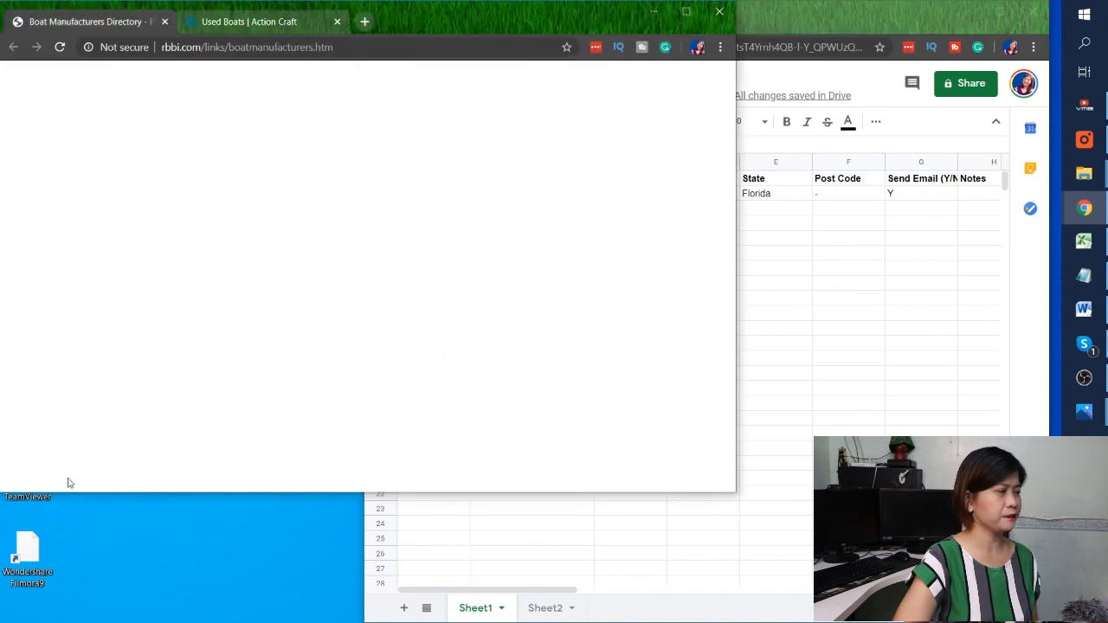
scroll(104, 433, down, 1)
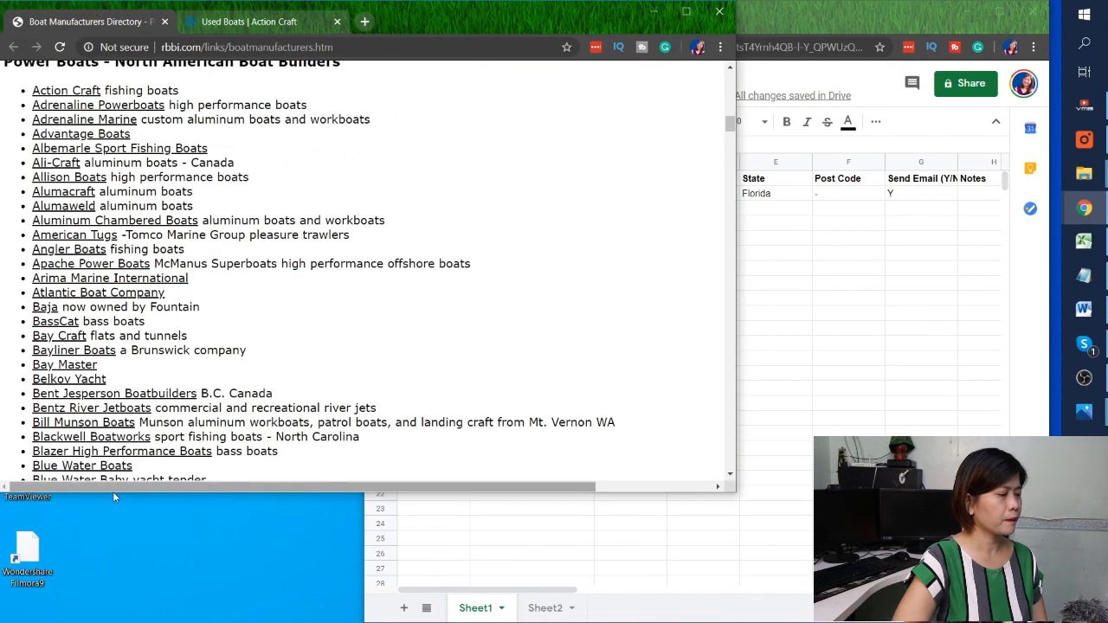
drag(118, 495, 118, 616)
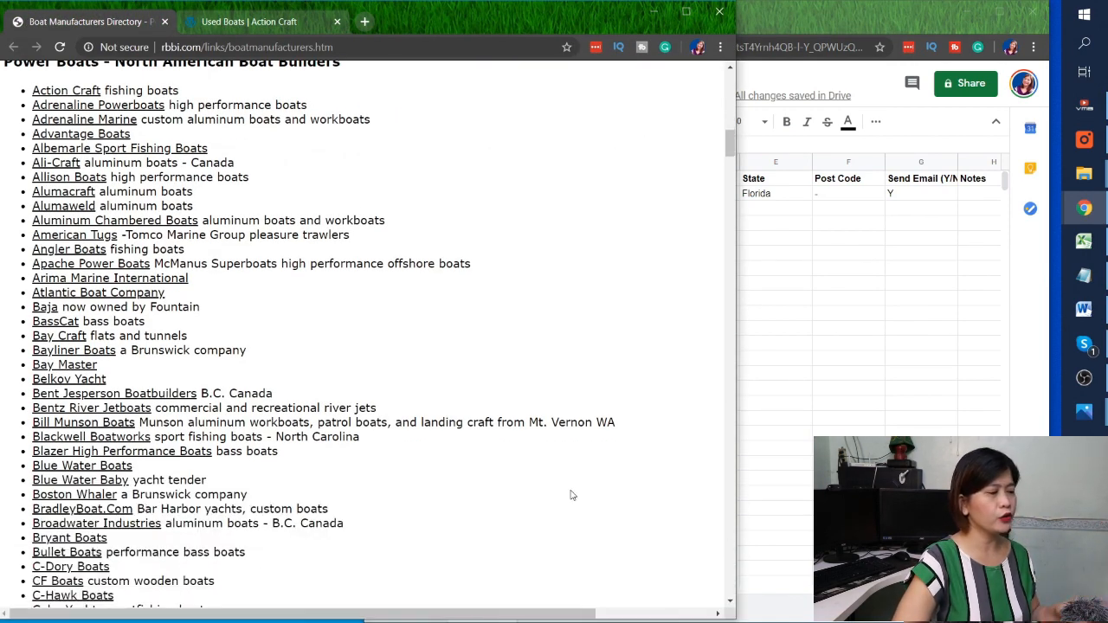
click(903, 389)
drag(433, 207, 423, 595)
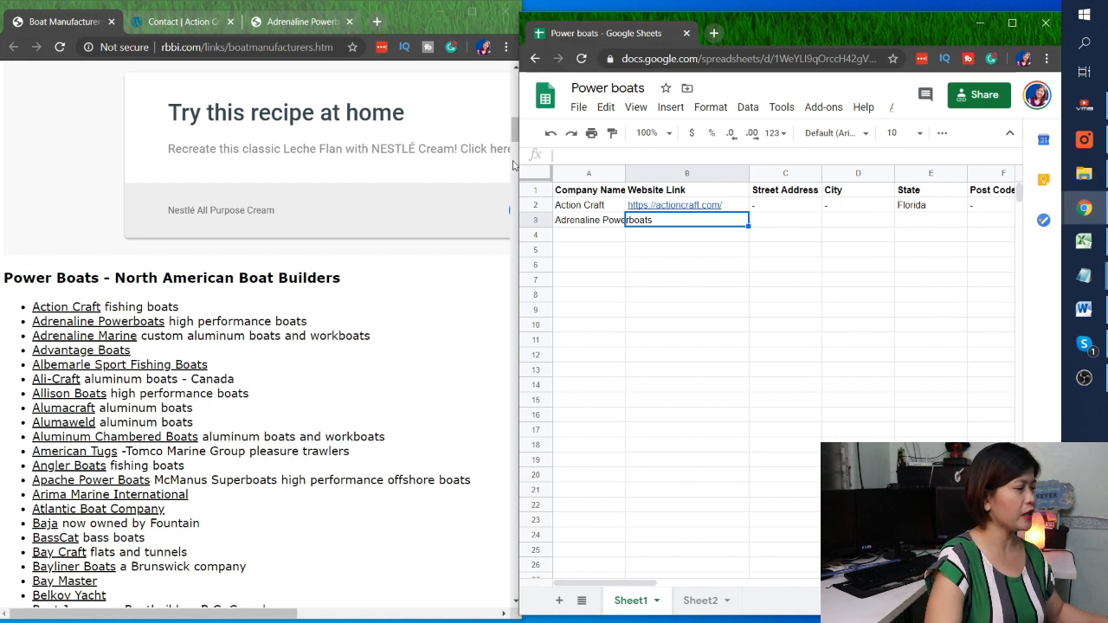
Enter "Andrenaline Powerboats" as the Company Name in row 3 of the Power boats spreadsheet.
click(583, 219)
text(Andrenaline Powerboats)
key(Tab)
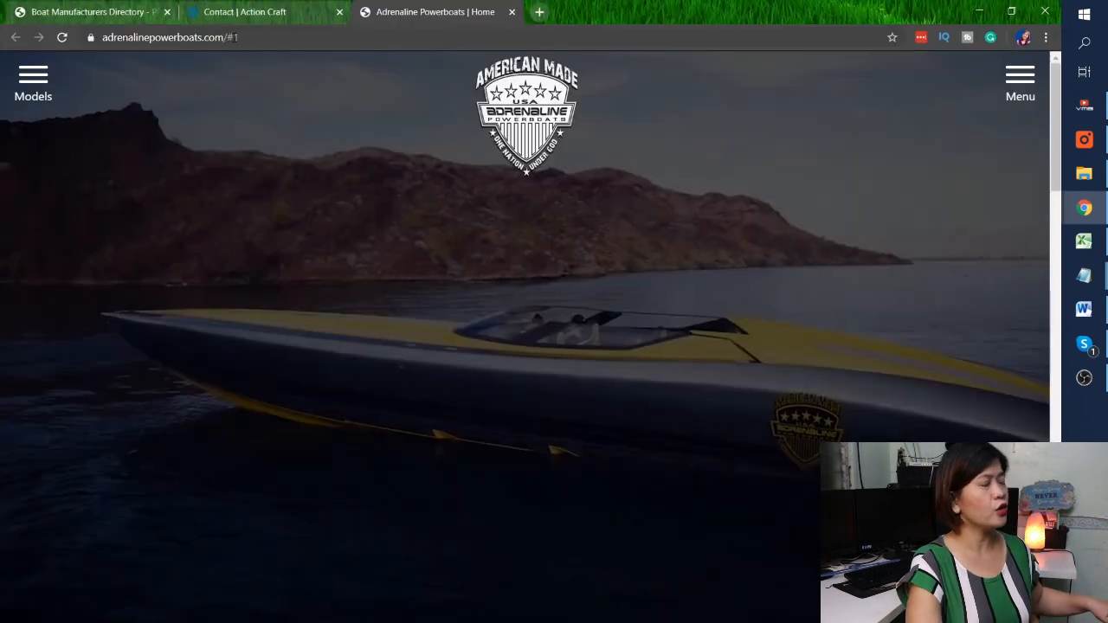
click(110, 327)
click(236, 37)
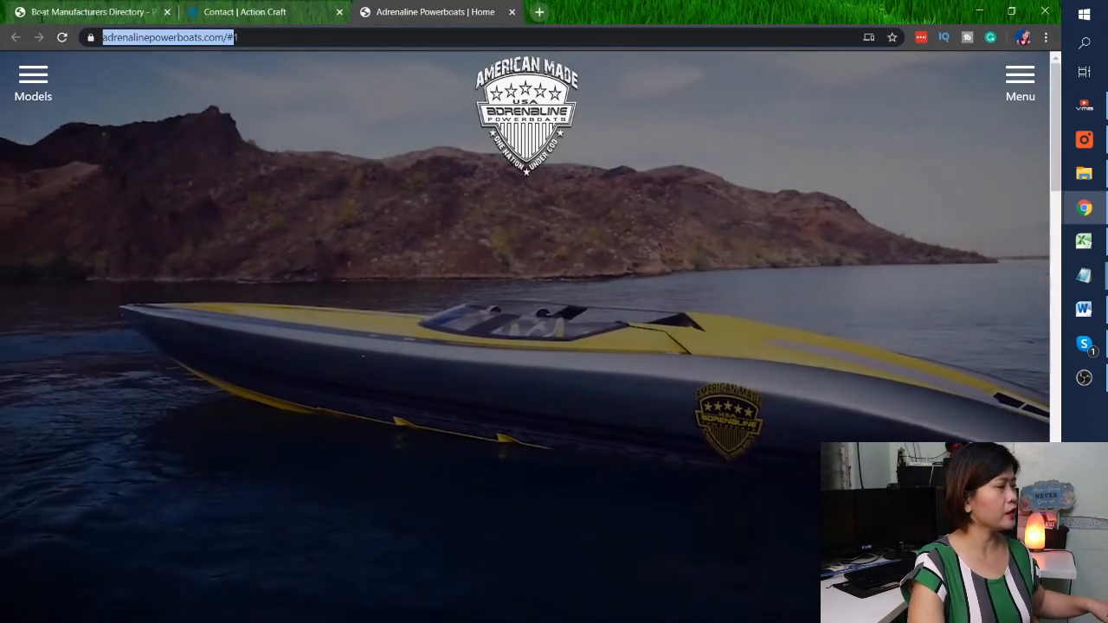
key(alt+Tab)
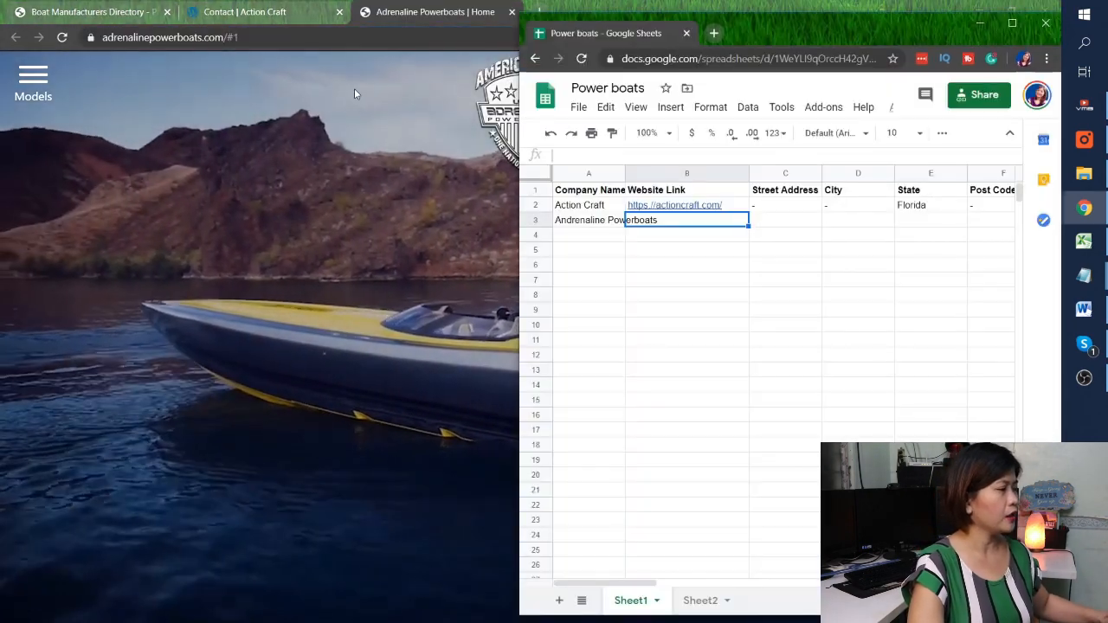
text(https://adrenalinepowerboats.com/#)
key(Tab)
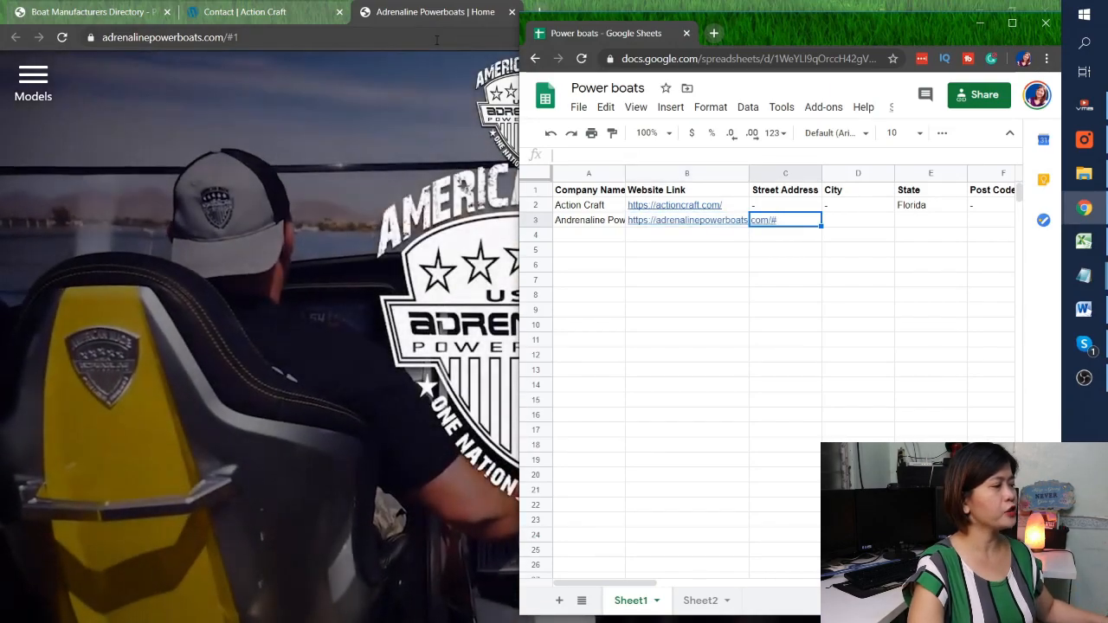
Open the Adrenaline Powerboats Contact page in a separate tab and look over its company address and contact form.
click(438, 31)
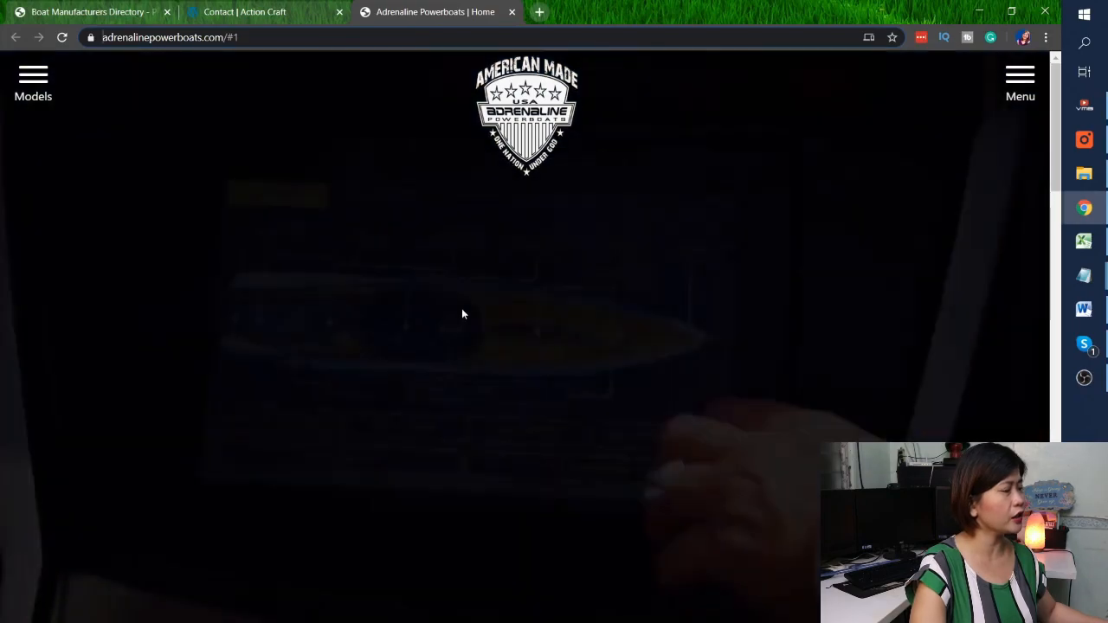
scroll(395, 263, down, 1)
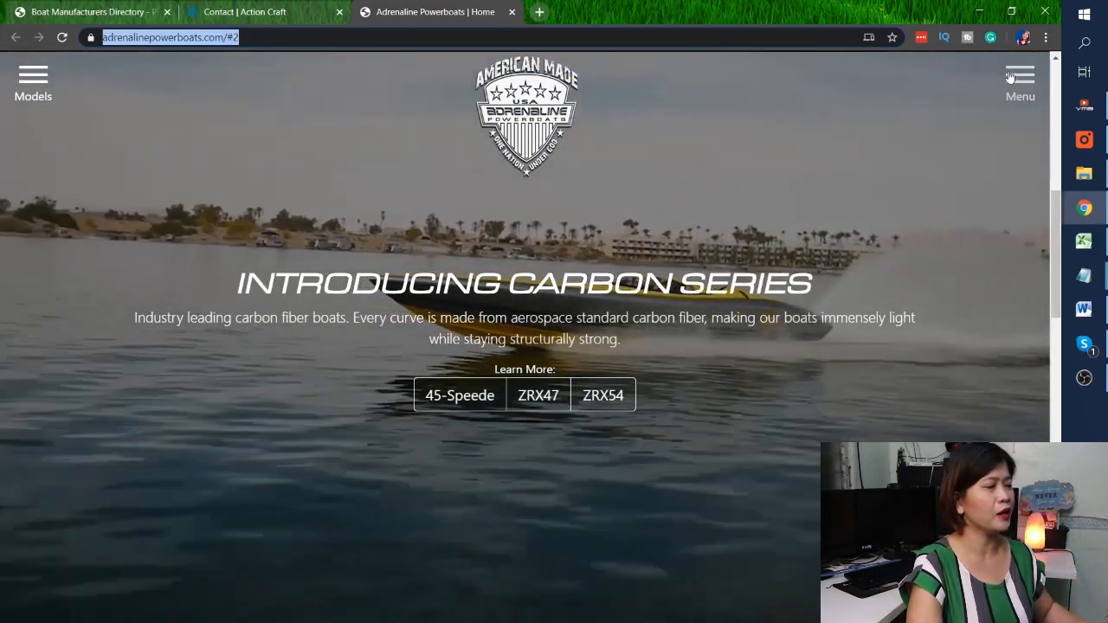
click(1014, 78)
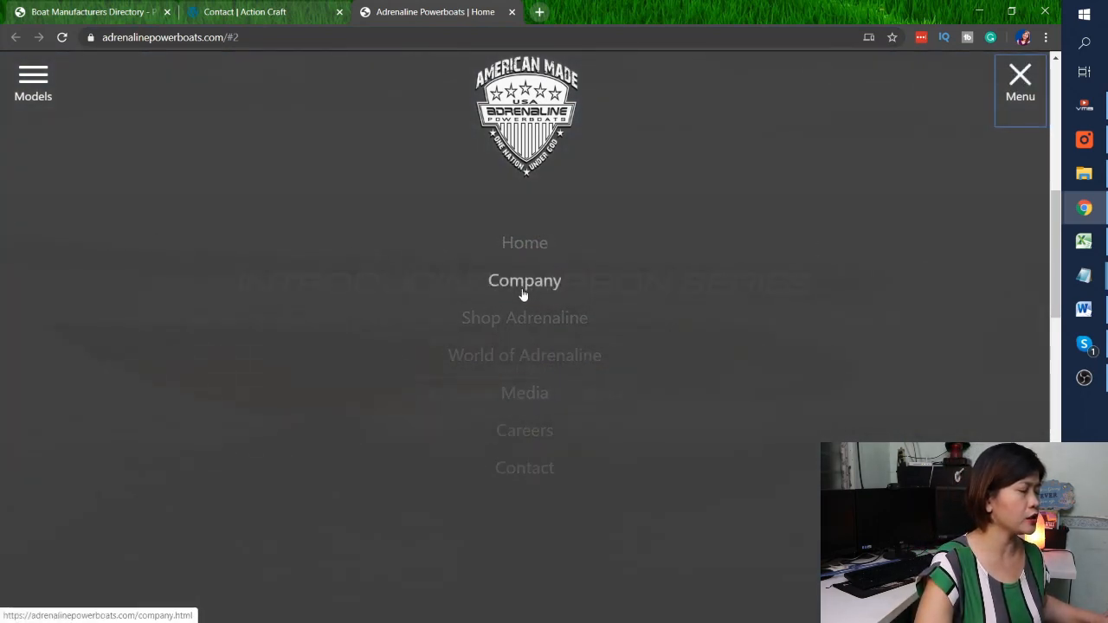
ctrl+click(532, 474)
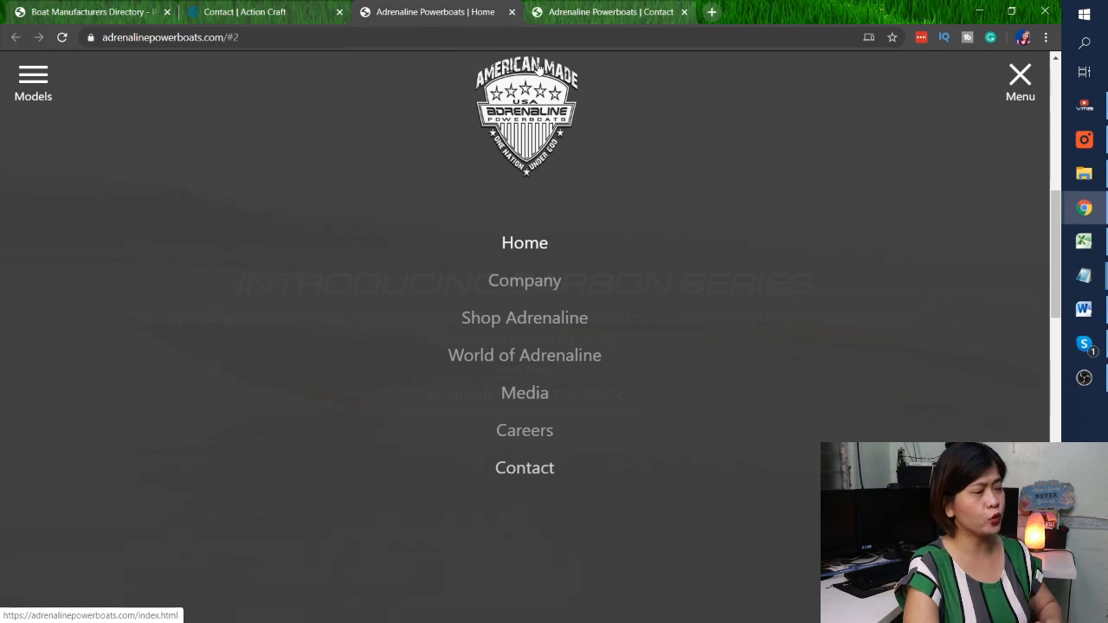
click(546, 14)
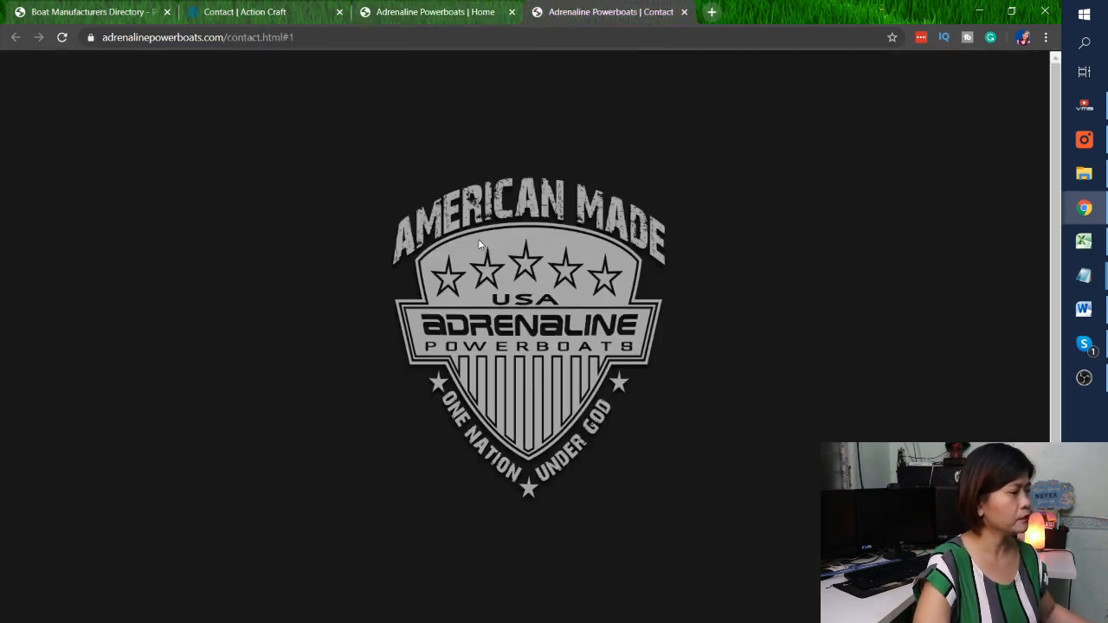
scroll(549, 348, down, 2)
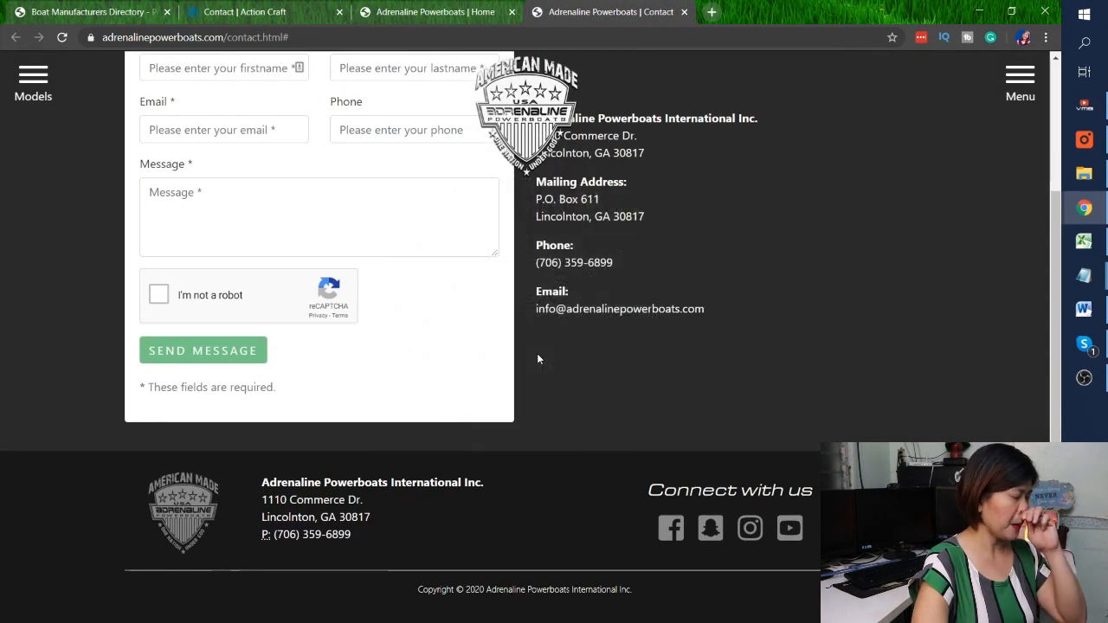
scroll(537, 355, up, 1)
scroll(258, 221, up, 1)
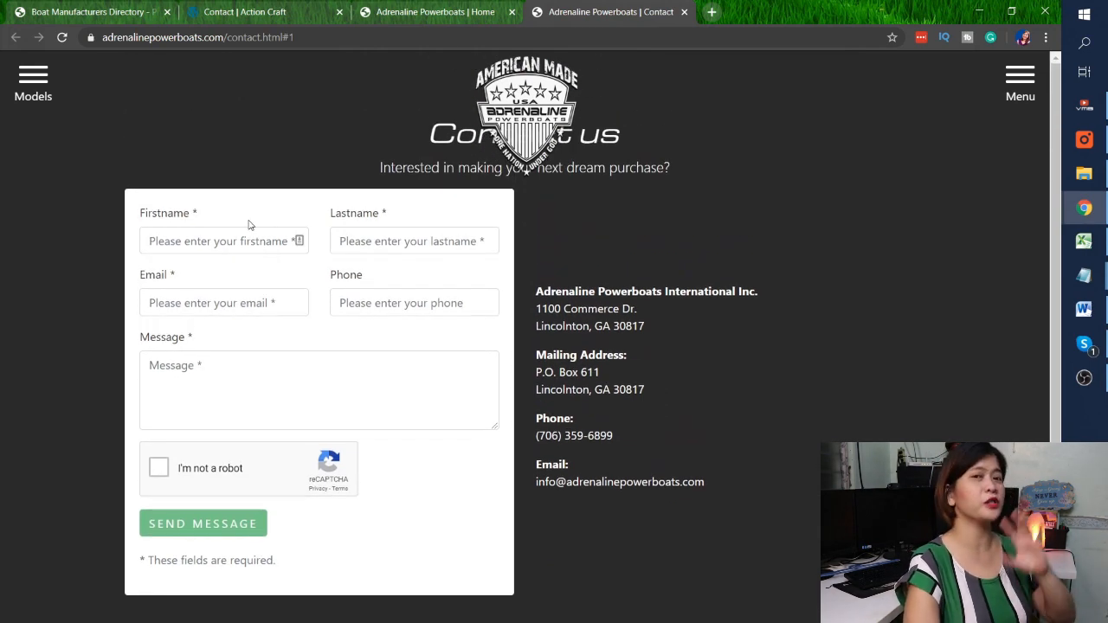
click(245, 240)
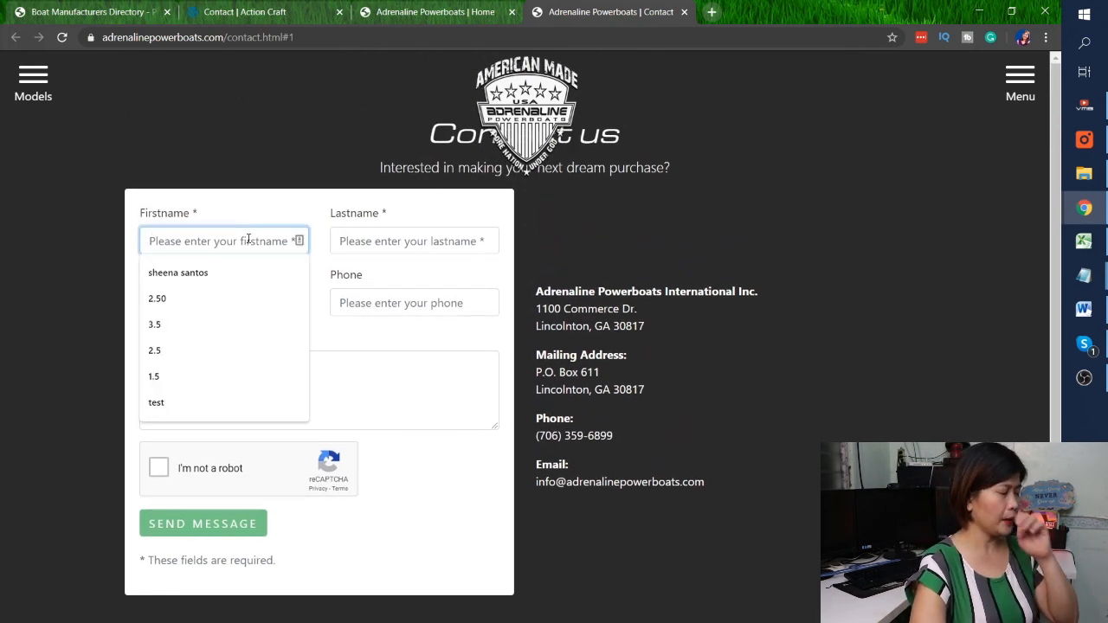
click(377, 303)
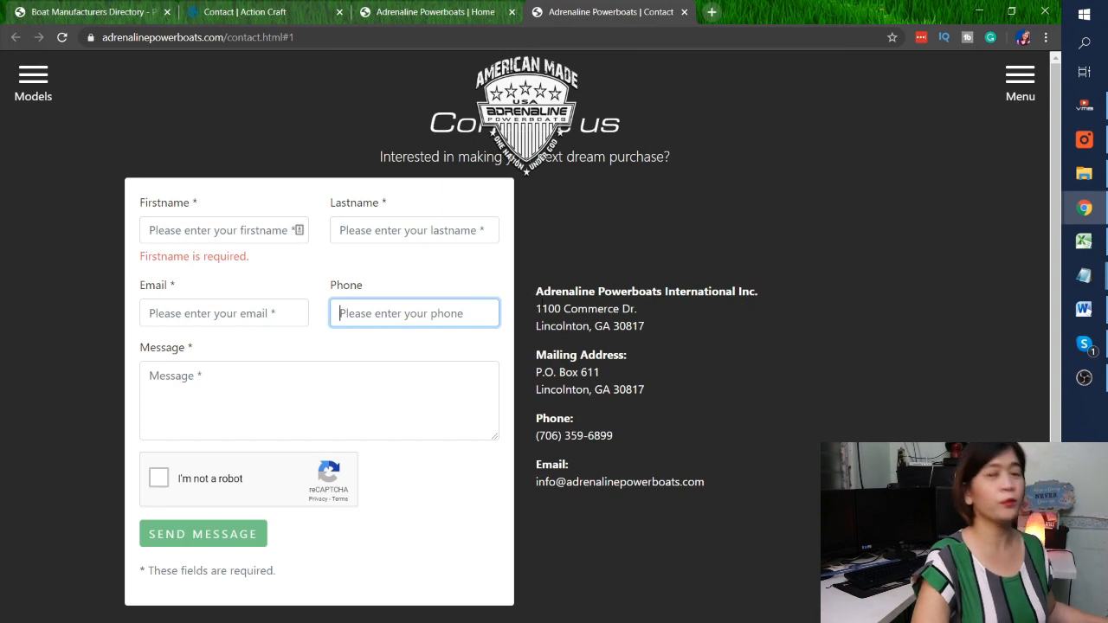
Copy the street address from the Adrenaline Powerboats Contact page into row 3's Street Address cell as plain text without source formatting.
drag(534, 309, 641, 308)
key(ctrl+c)
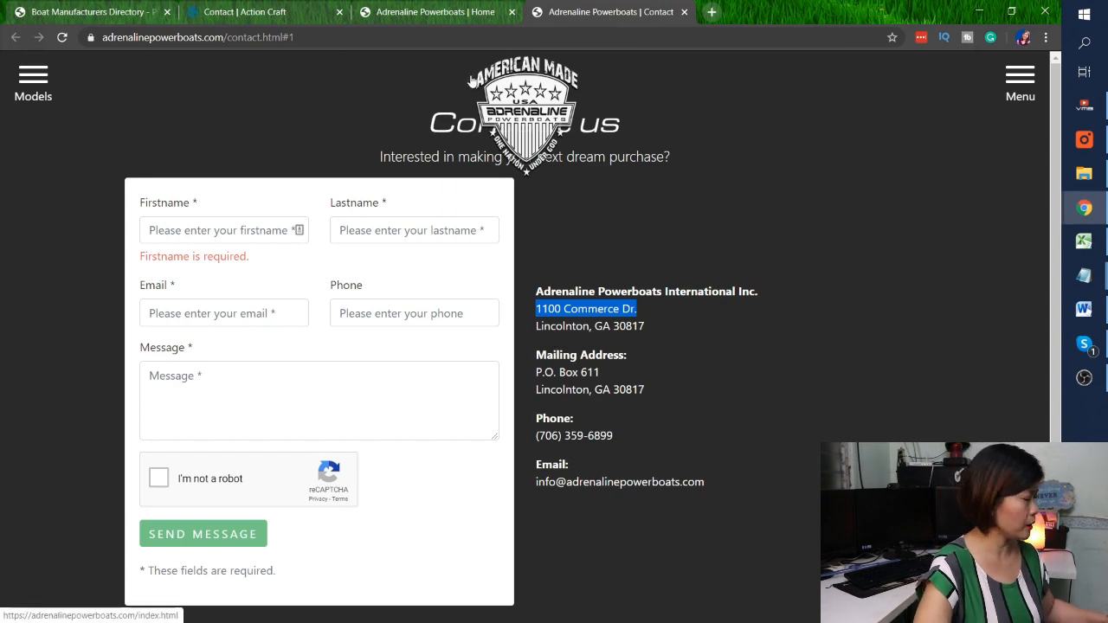
key(alt+Tab)
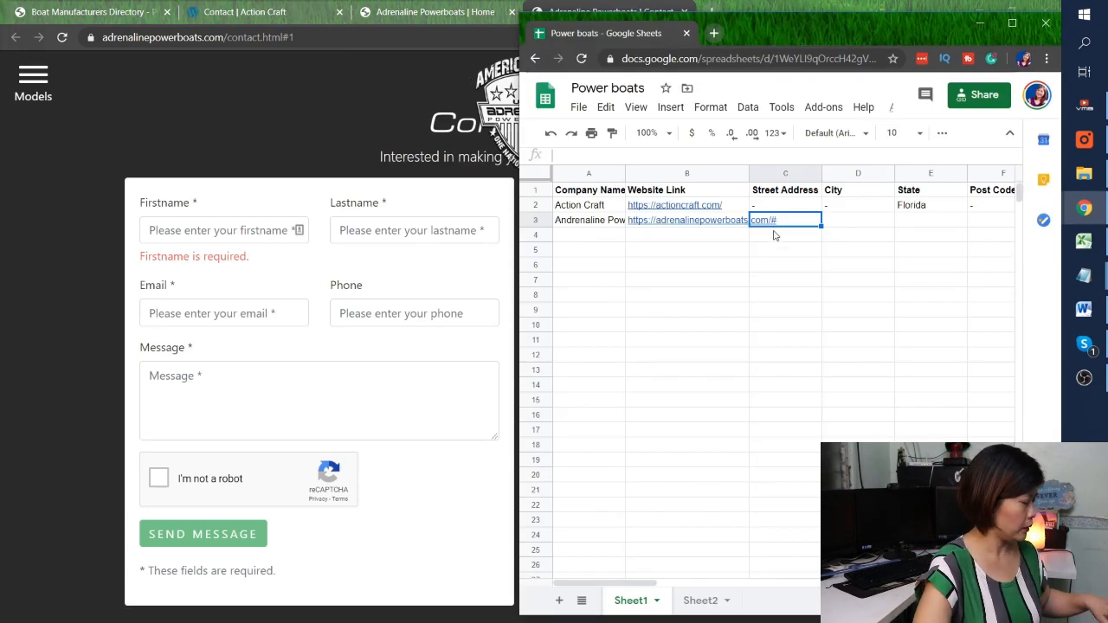
key(ctrl+v)
key(ctrl+z)
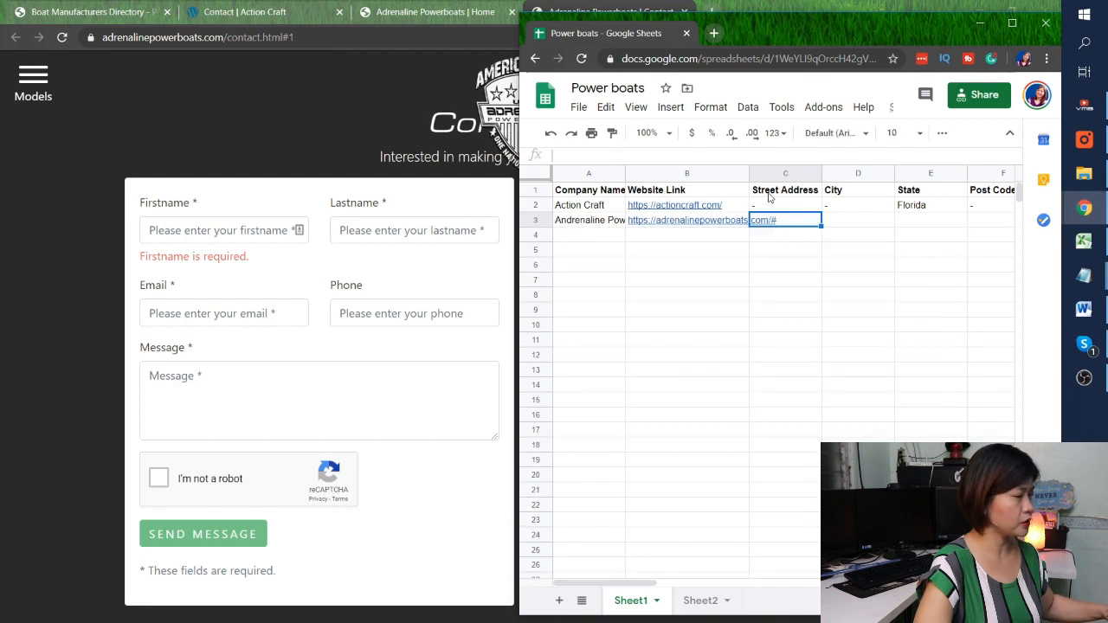
key(ctrl+shift+v)
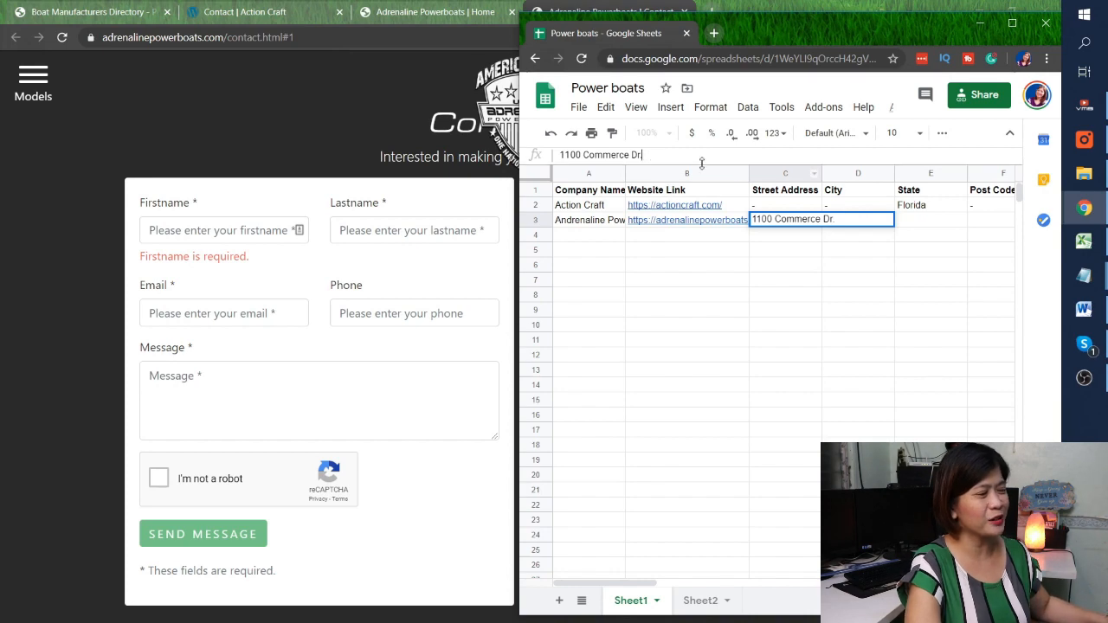
click(842, 282)
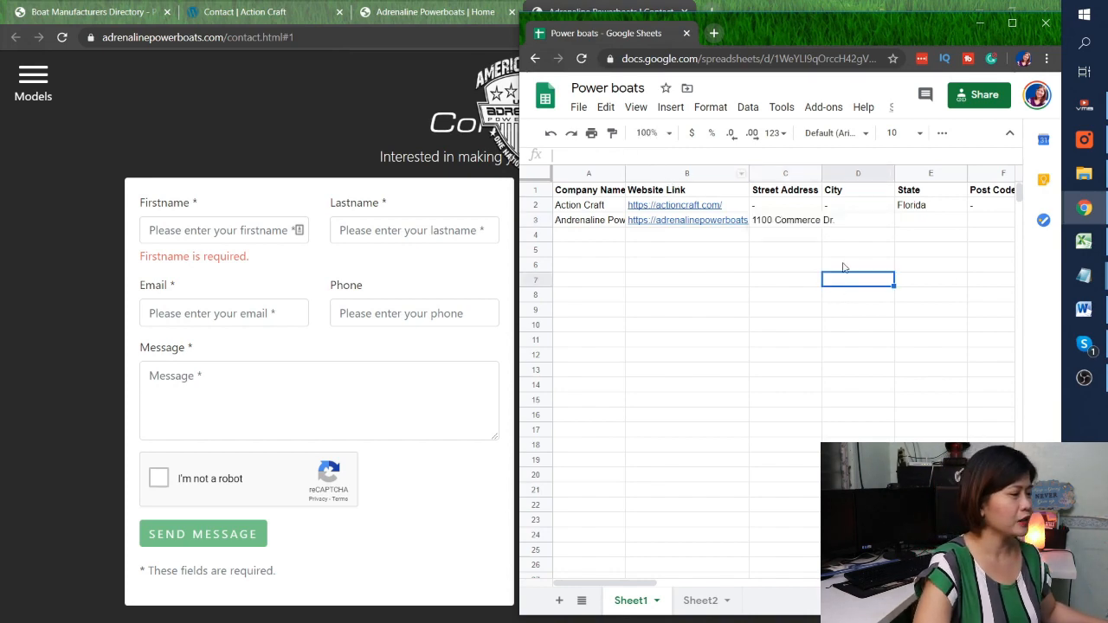
Copy the city from the Adrenaline Powerboats Contact page into row 3's City cell and widen the Street Address column.
key(alt+Tab)
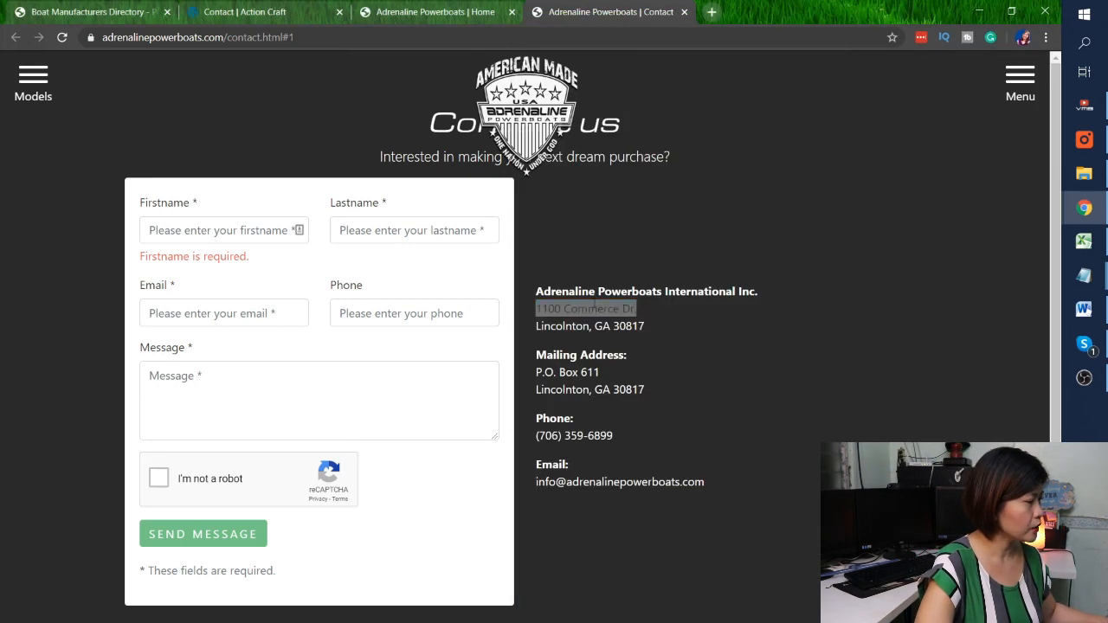
double_click(568, 326)
key(ctrl+c)
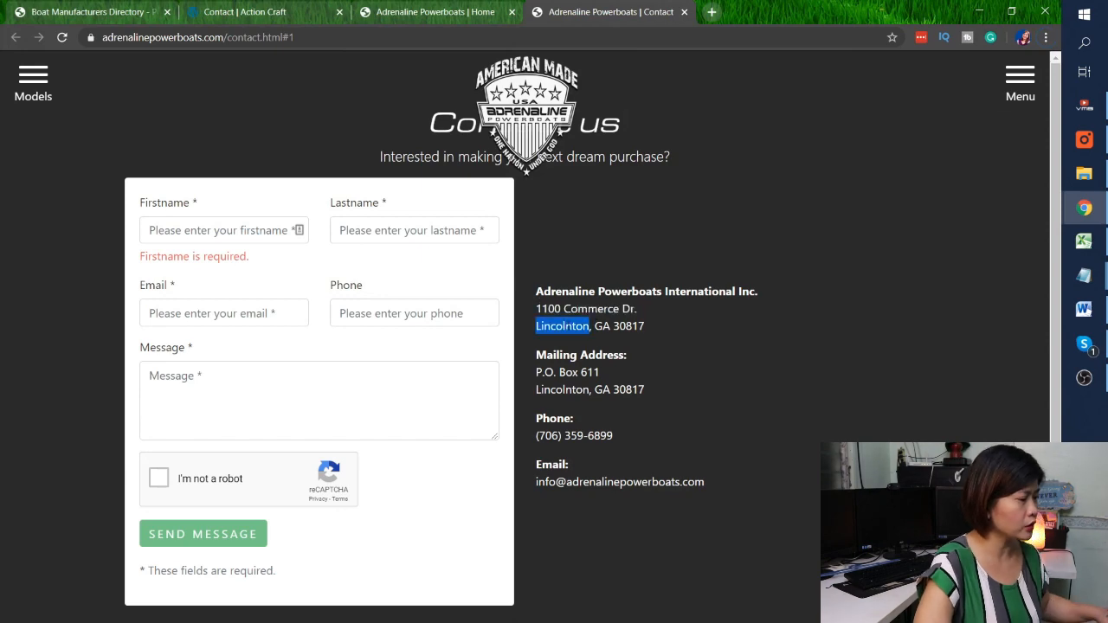
key(alt+Tab)
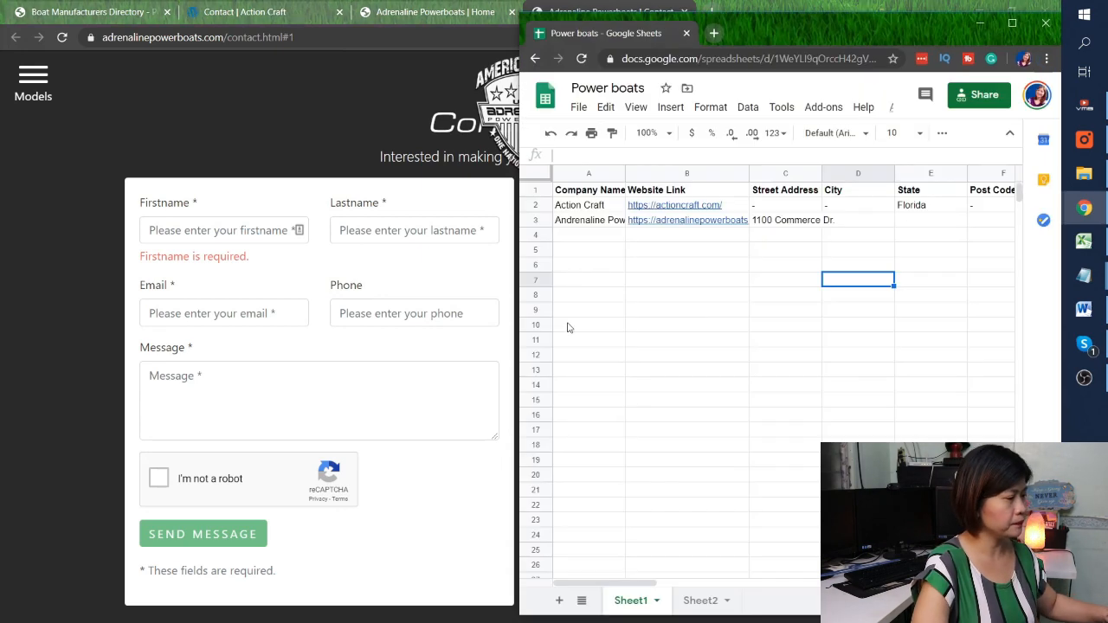
double_click(859, 219)
key(ctrl+v)
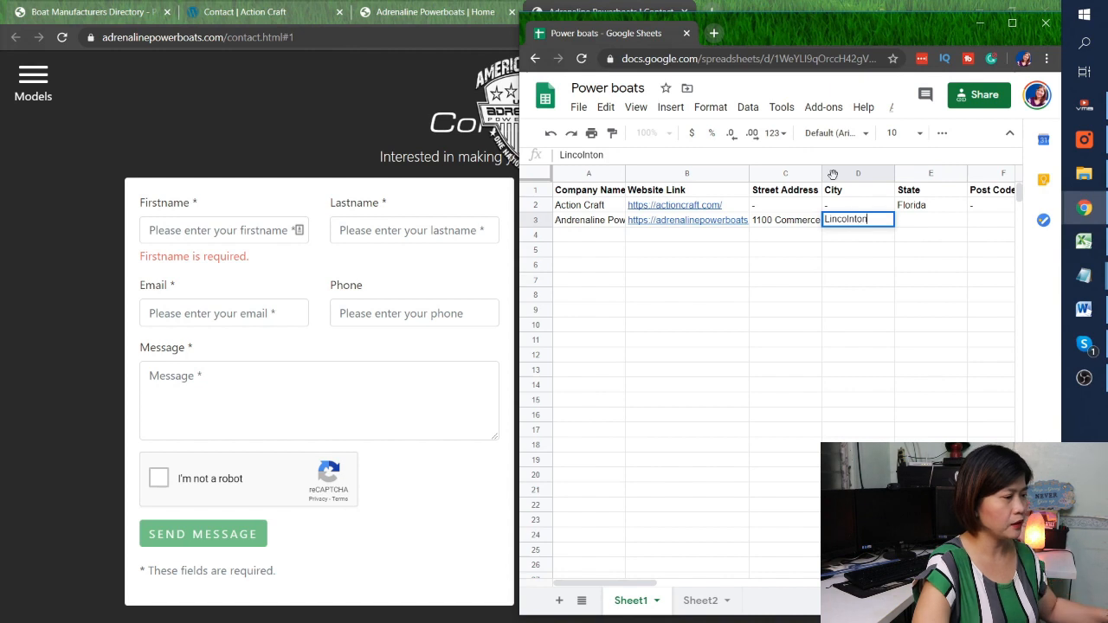
drag(821, 170, 879, 169)
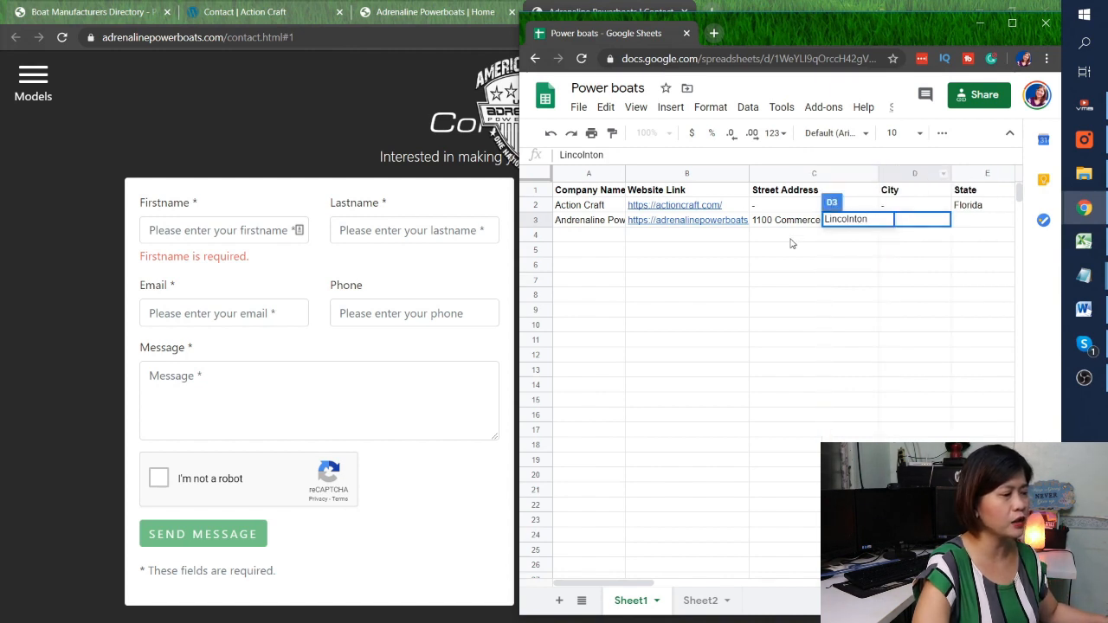
drag(520, 121, 478, 121)
Copy the post code from the company address on the Contact page and enter GA as the State in row 3.
key(alt+Tab)
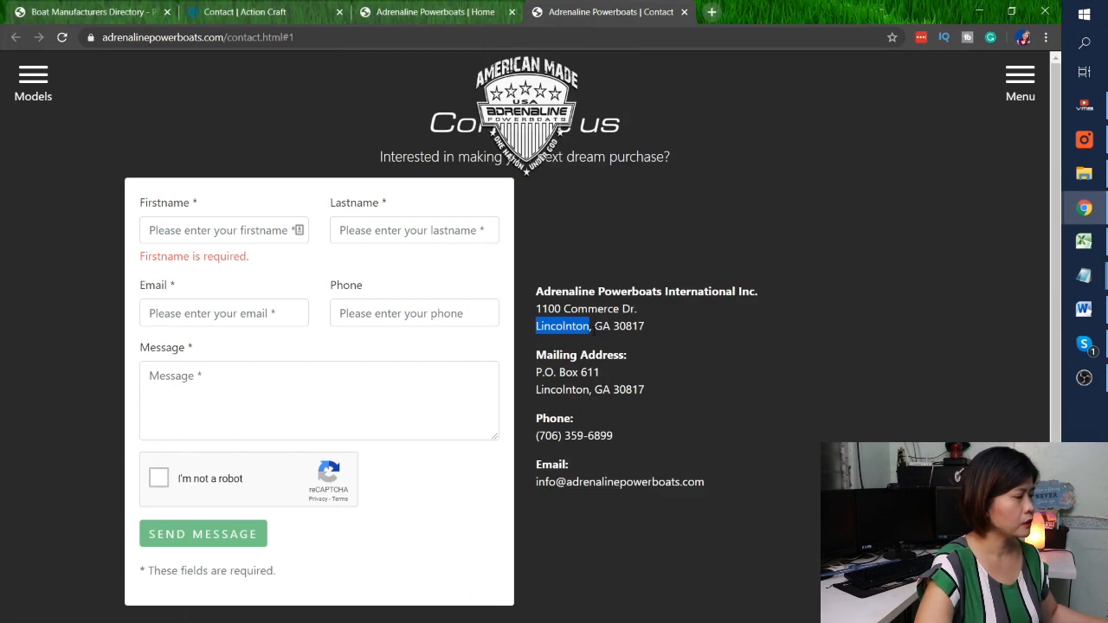
double_click(625, 326)
key(ctrl+c)
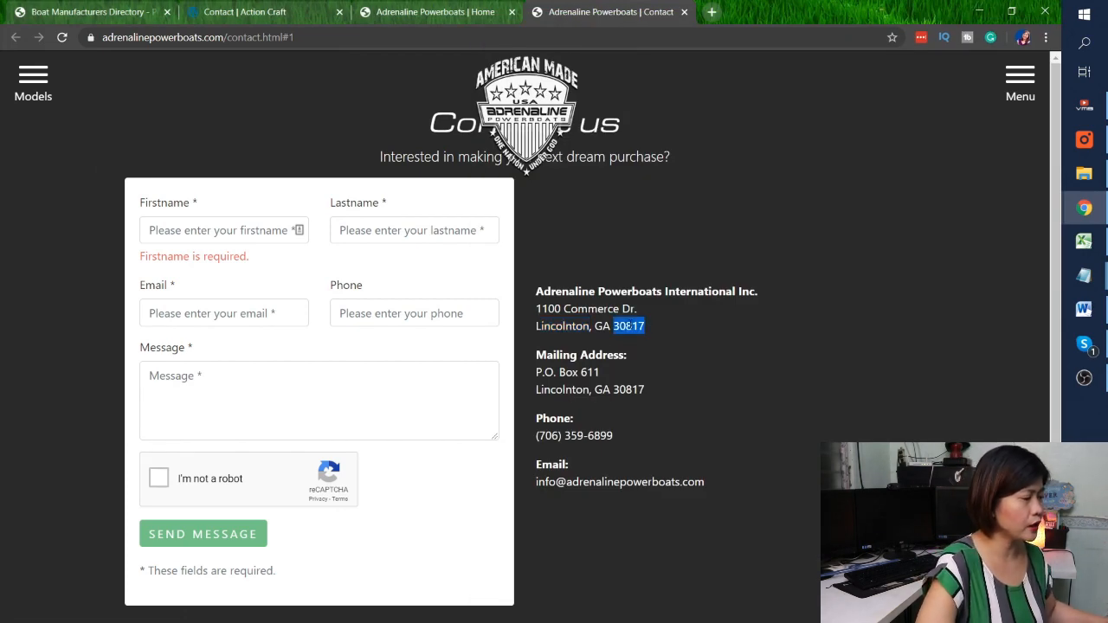
key(alt+Tab)
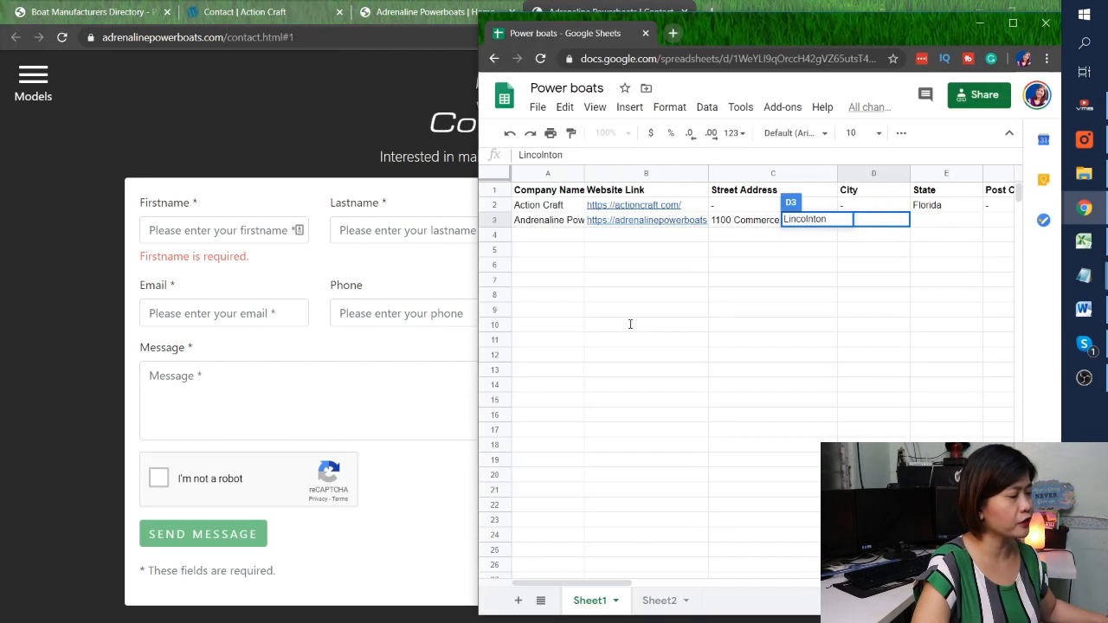
click(866, 249)
click(907, 222)
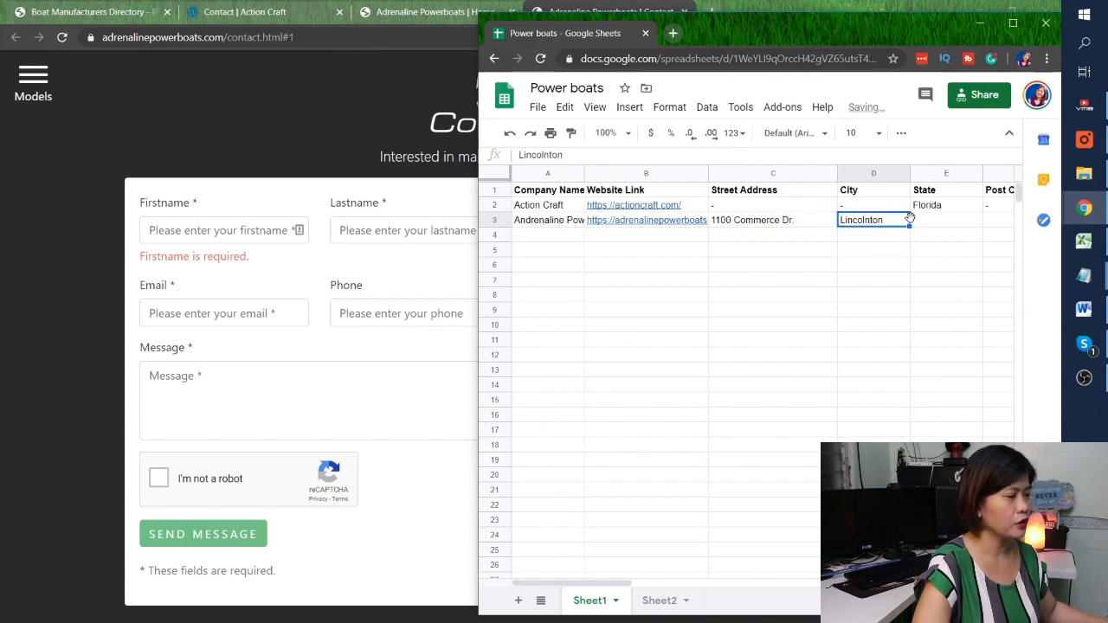
click(928, 222)
text(GA)
key(Tab)
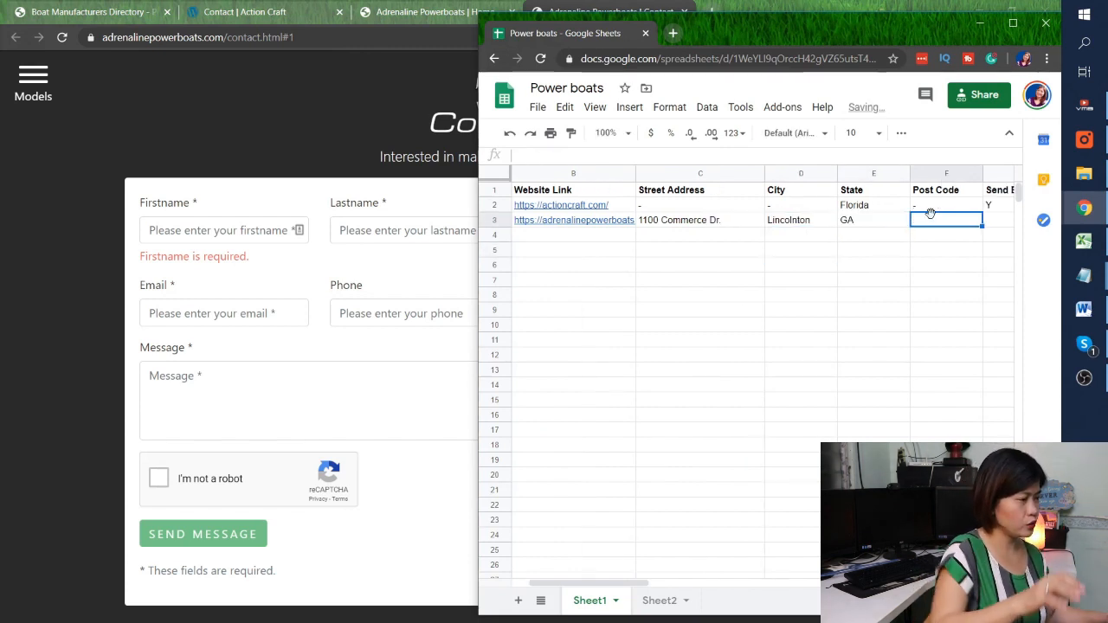
Paste the copied post code into row 3's Post Code cell as plain text without source formatting.
key(ctrl+v)
key(ctrl+z)
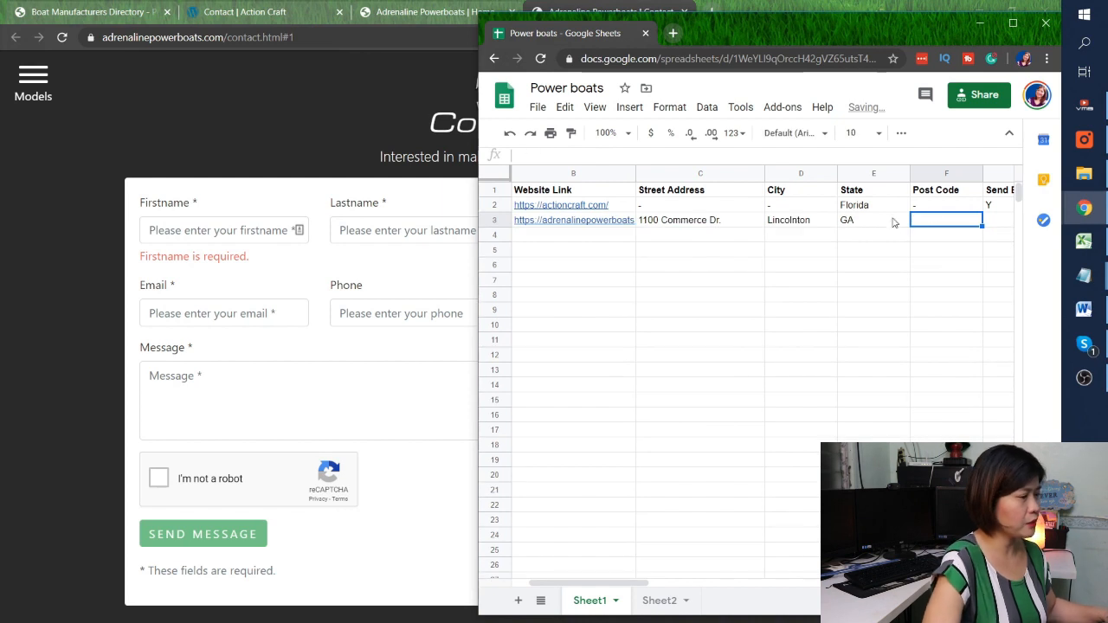
click(825, 155)
key(ctrl+v)
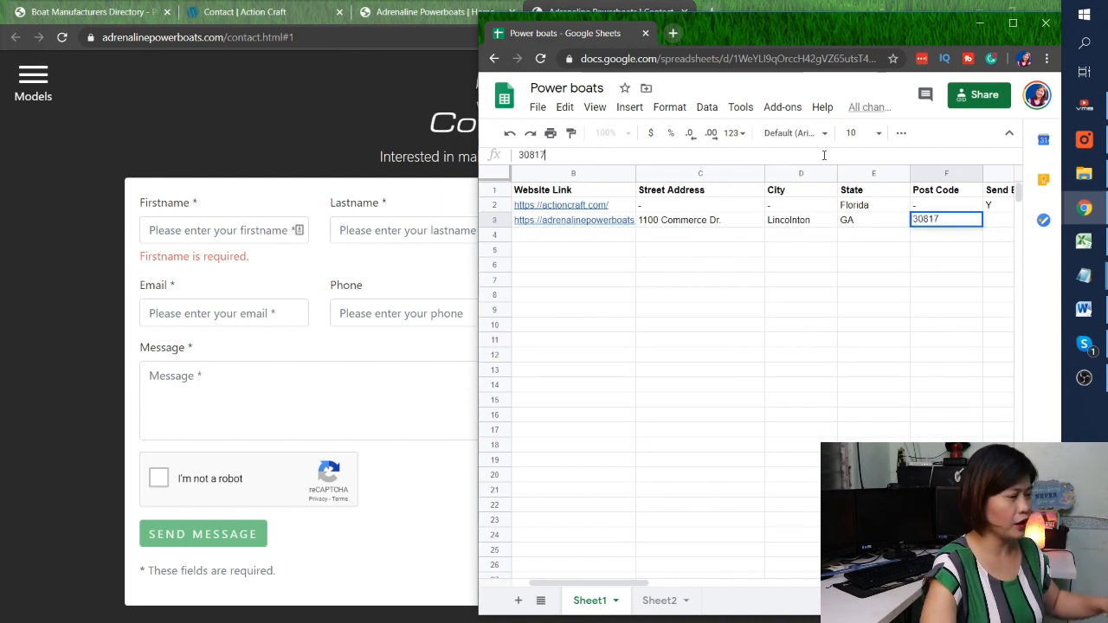
key(Tab)
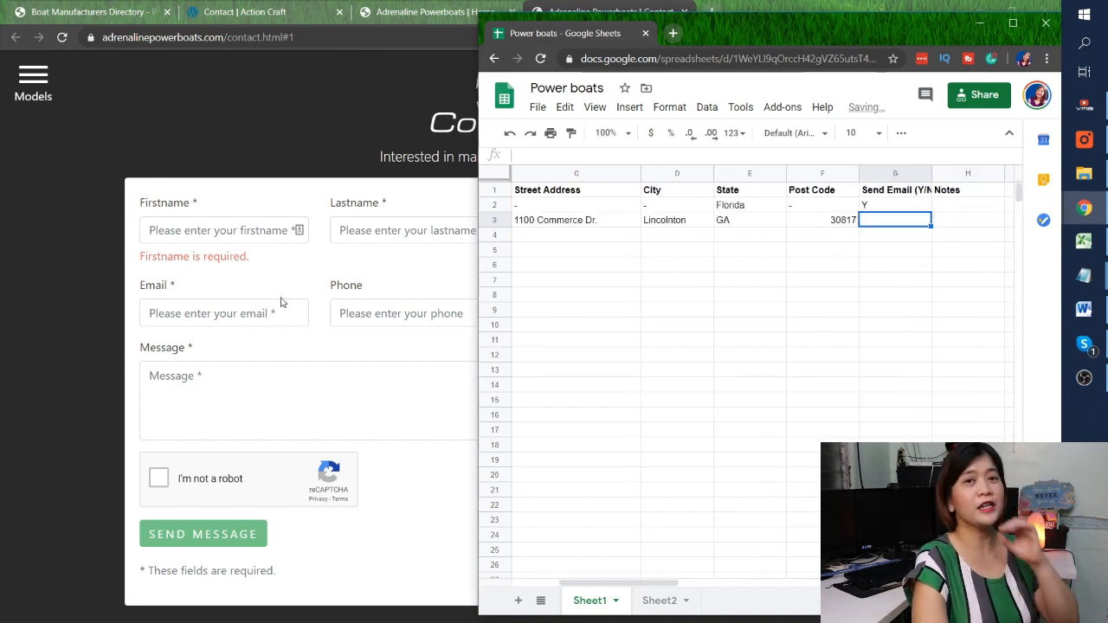
Check the Contact page's message form, set row 3's Send Email value to N and enter "Foiund error message: 303" in Notes.
click(293, 394)
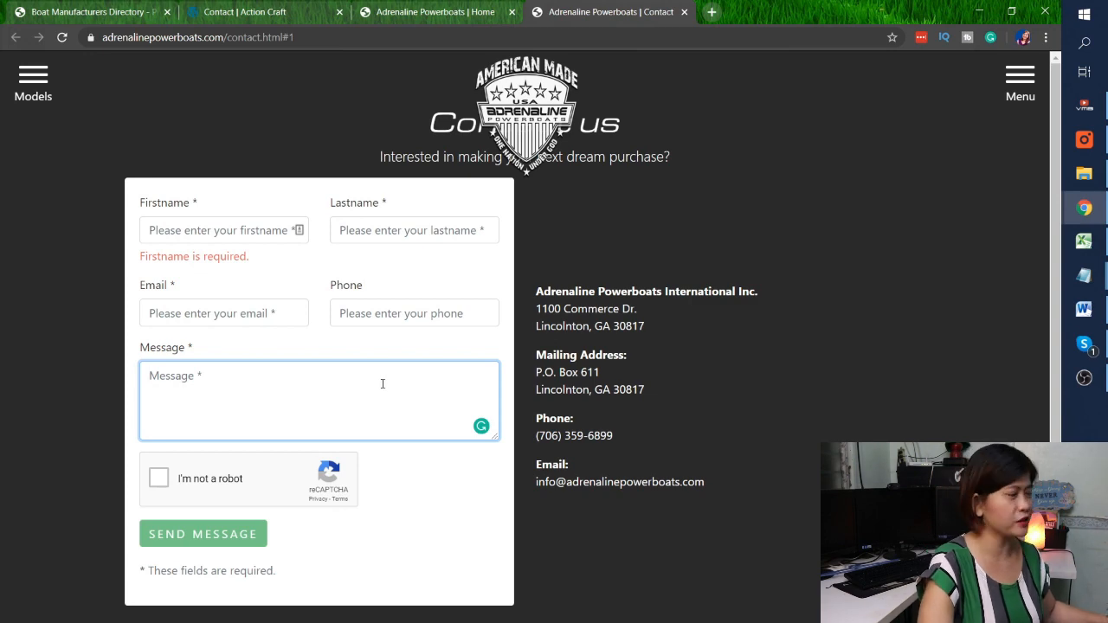
key(alt+Tab)
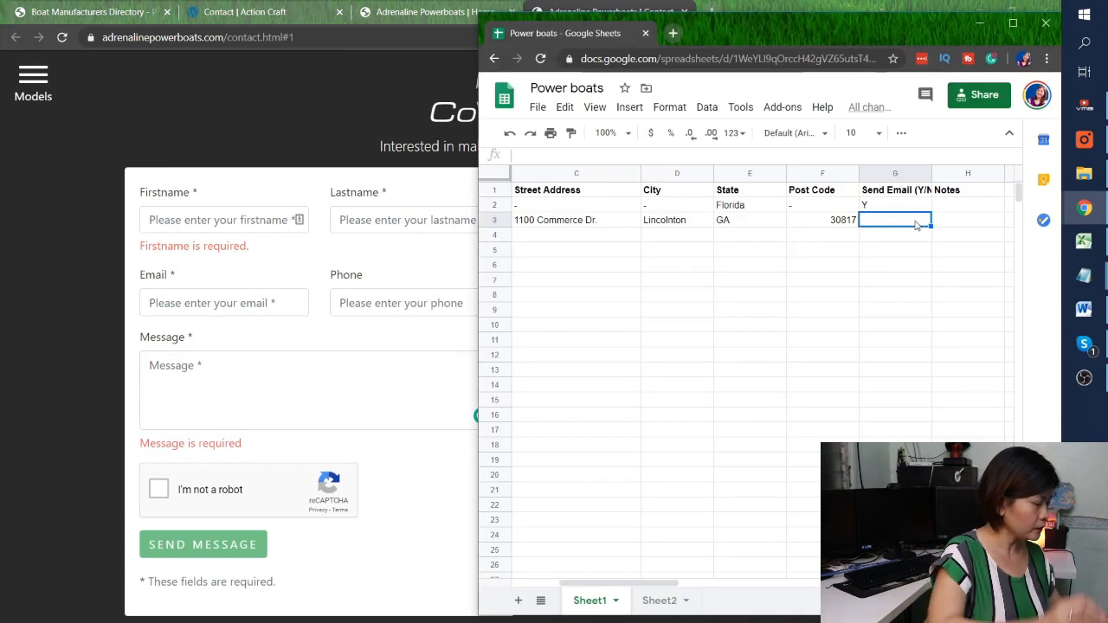
text(N)
key(Tab)
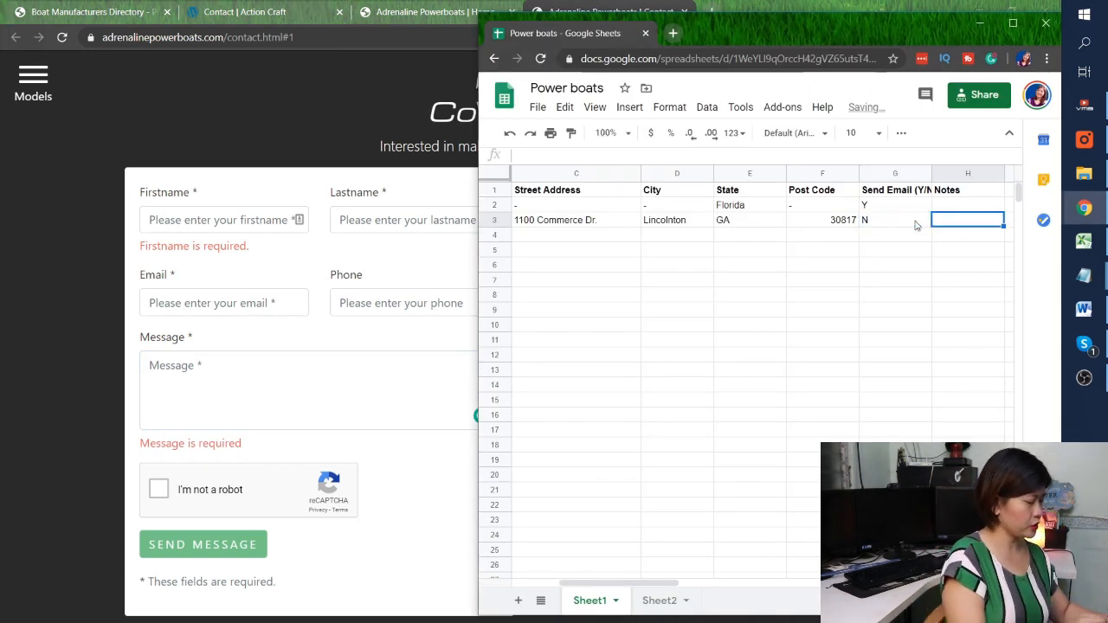
text(Foiund error message: )
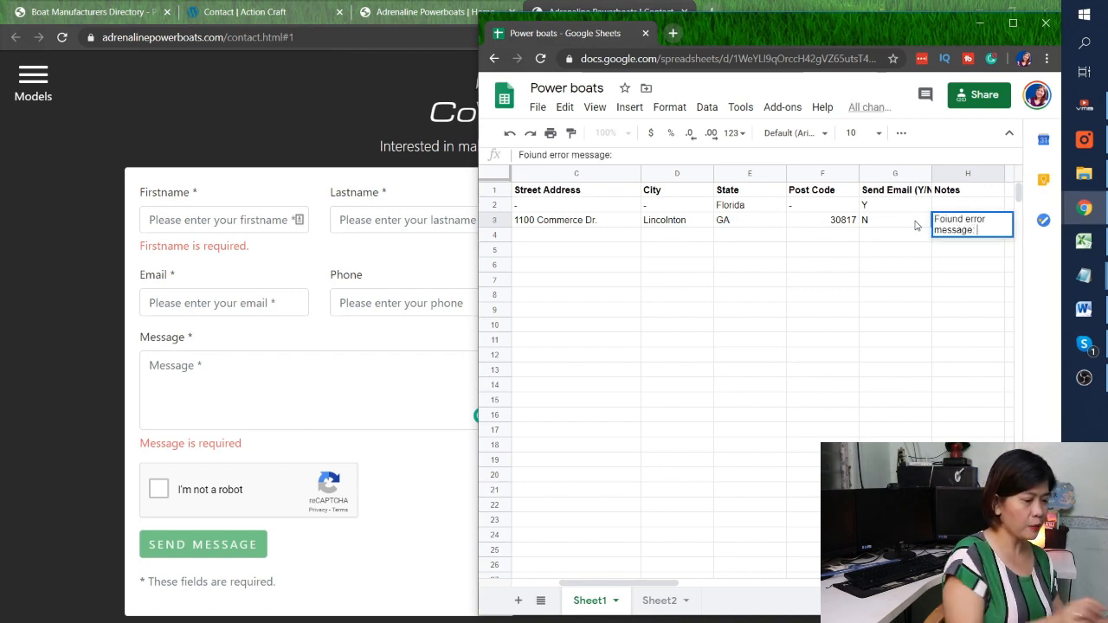
text(303)
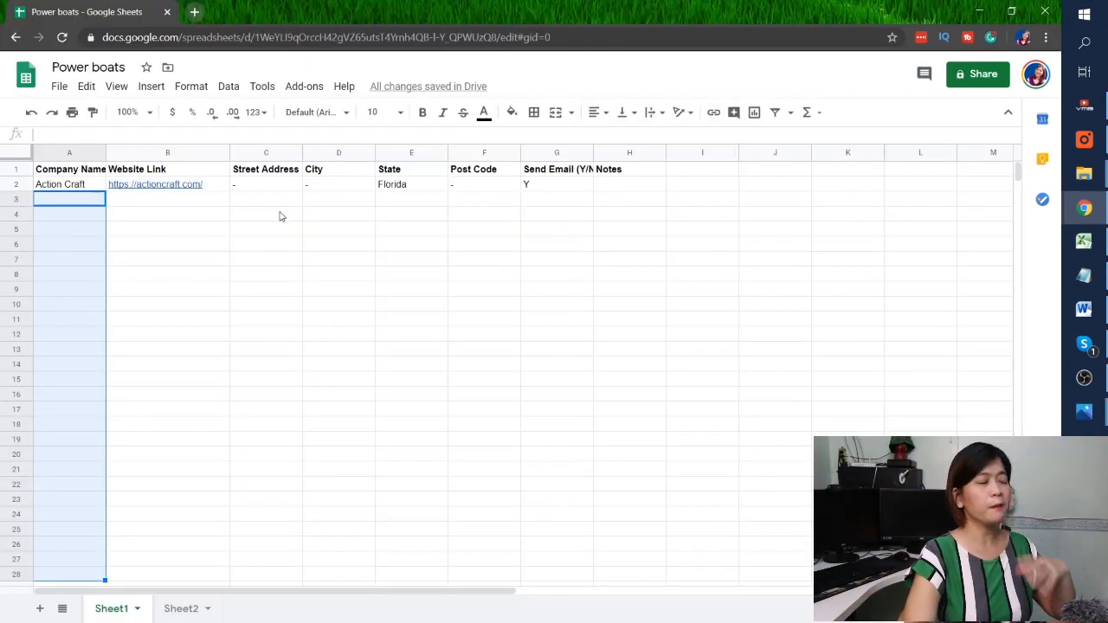
drag(415, 217, 457, 283)
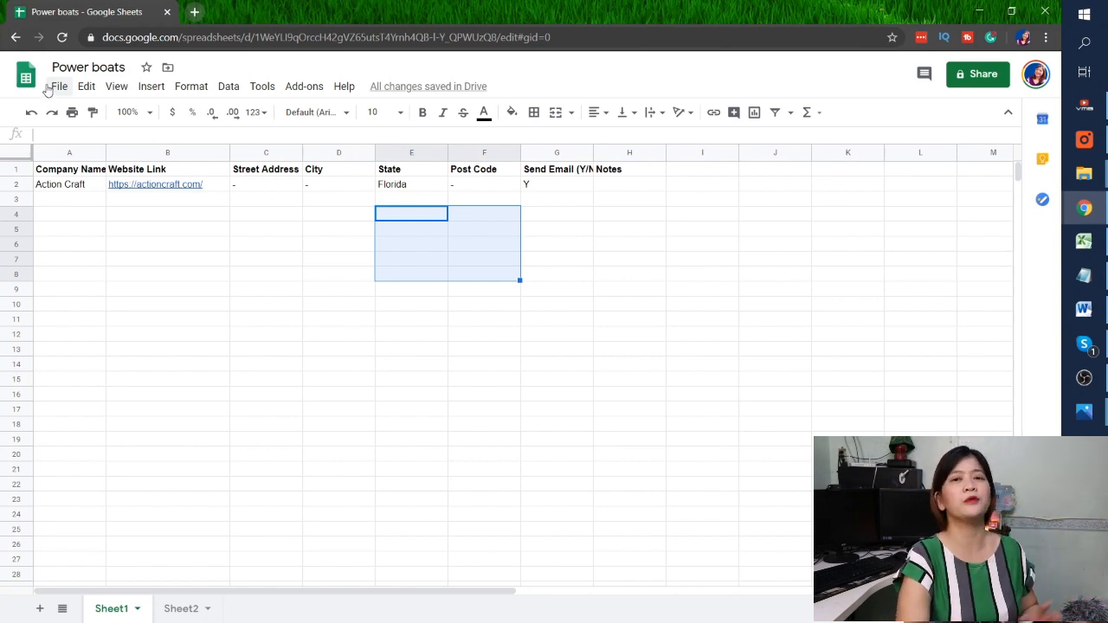
click(760, 275)
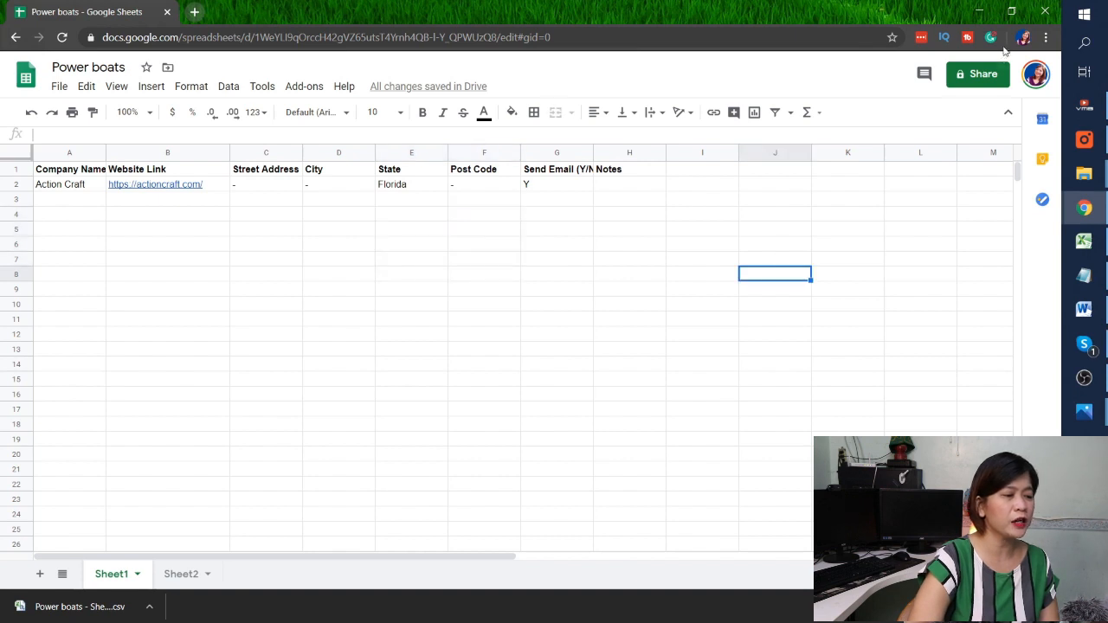
Open the sharing settings of the Power boats spreadsheet and request a shareable link.
click(993, 80)
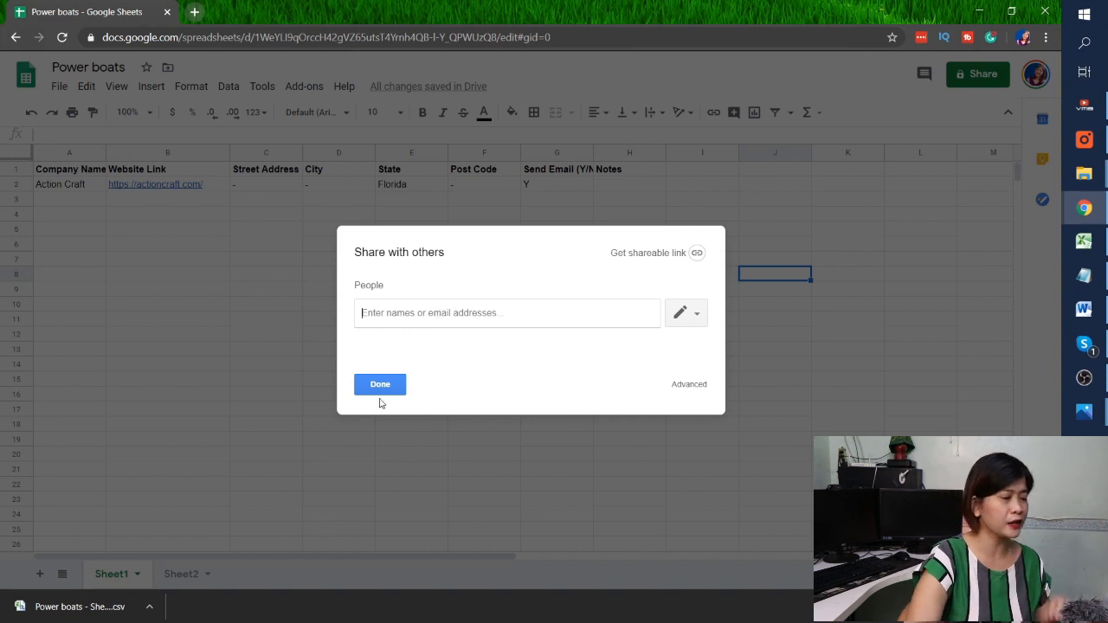
click(655, 255)
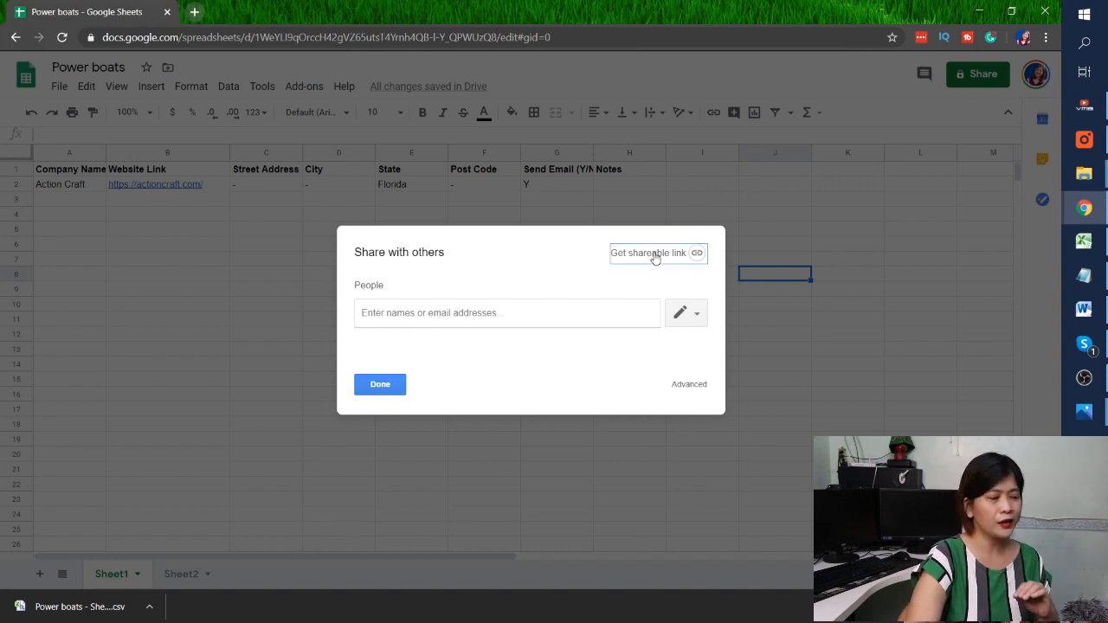